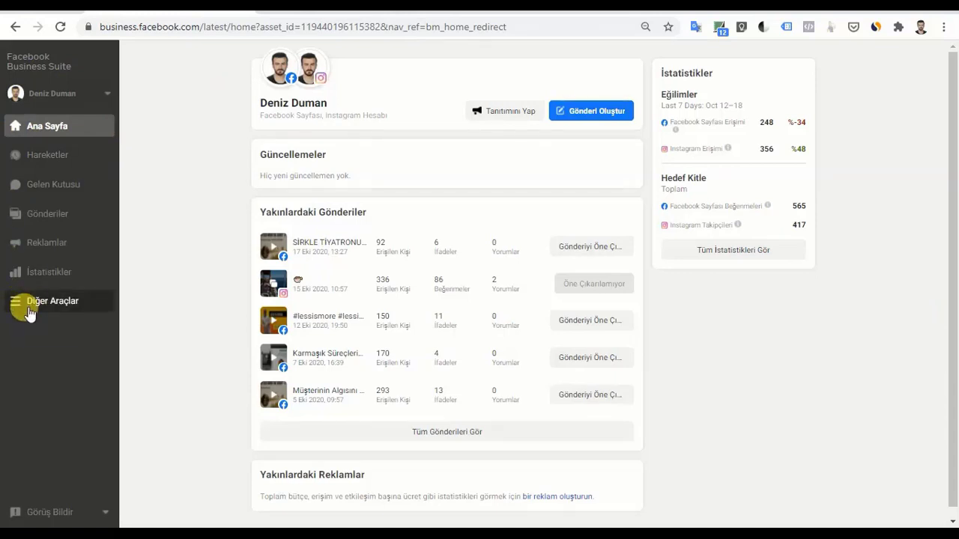
Open the Facebook page from Business Suite using Sayfayı Gör and look over its cover, posts and information sections.
{"action": "left_click", "coordinate": [27, 300]}
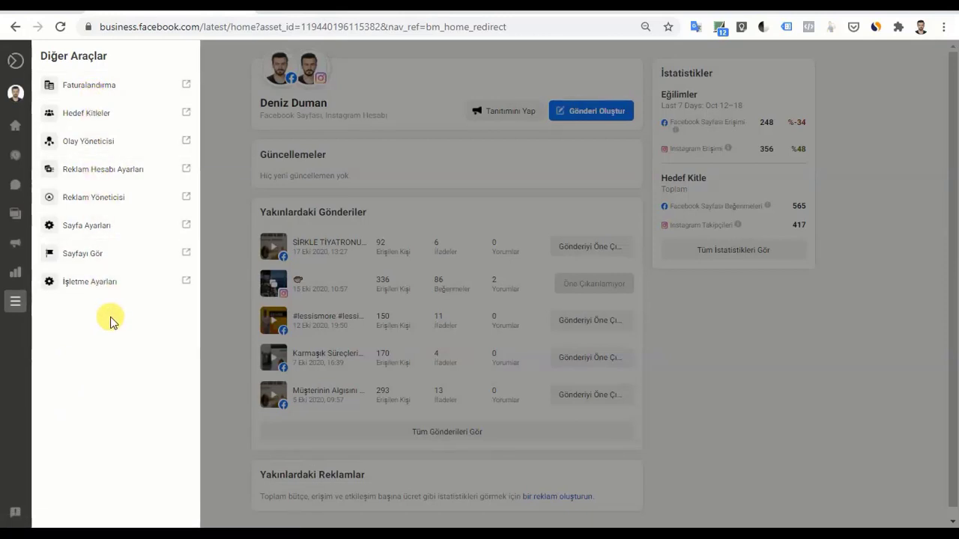
{"action": "left_click", "coordinate": [117, 260]}
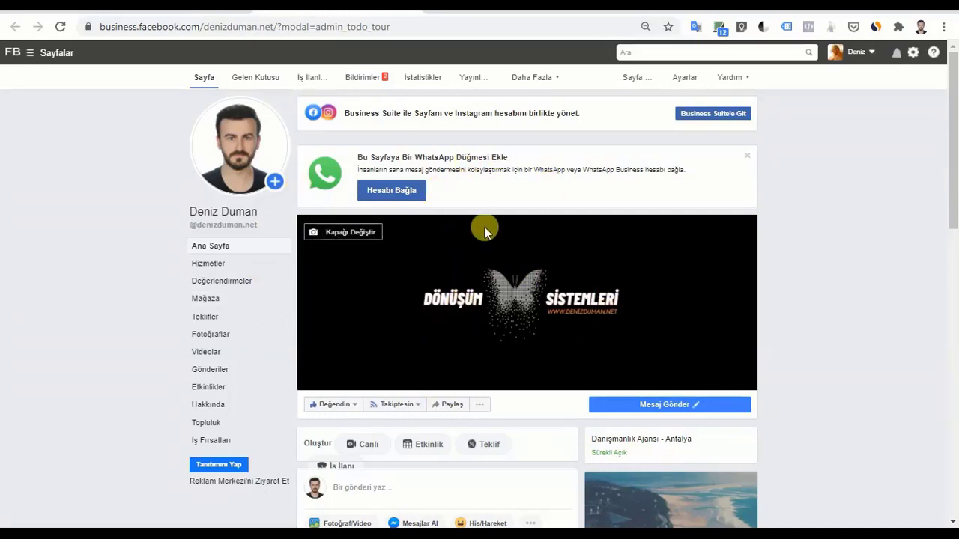
{"action": "scroll", "coordinate": [325, 268], "scroll_direction": "down", "scroll_amount": 3}
{"action": "scroll", "coordinate": [323, 271], "scroll_direction": "down", "scroll_amount": 4}
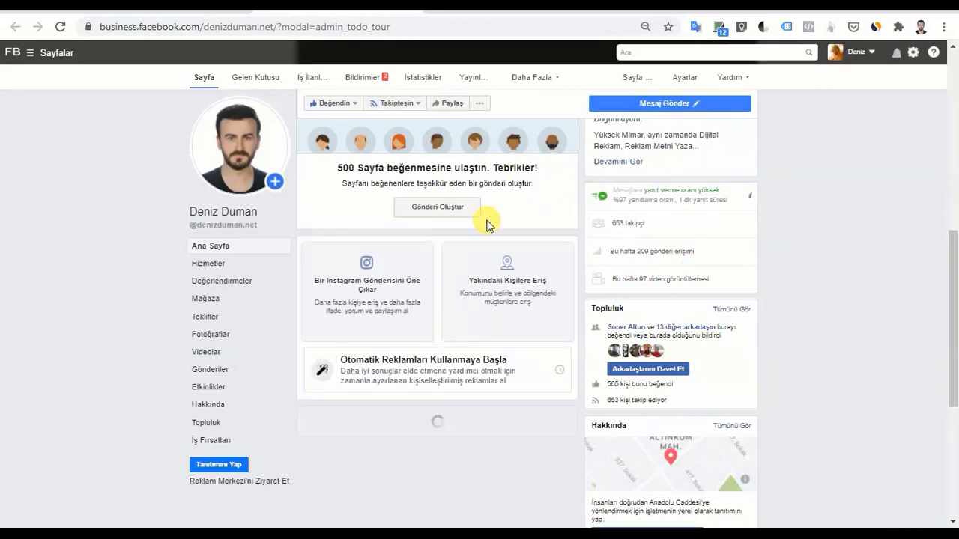
{"action": "scroll", "coordinate": [417, 150], "scroll_direction": "up", "scroll_amount": 5}
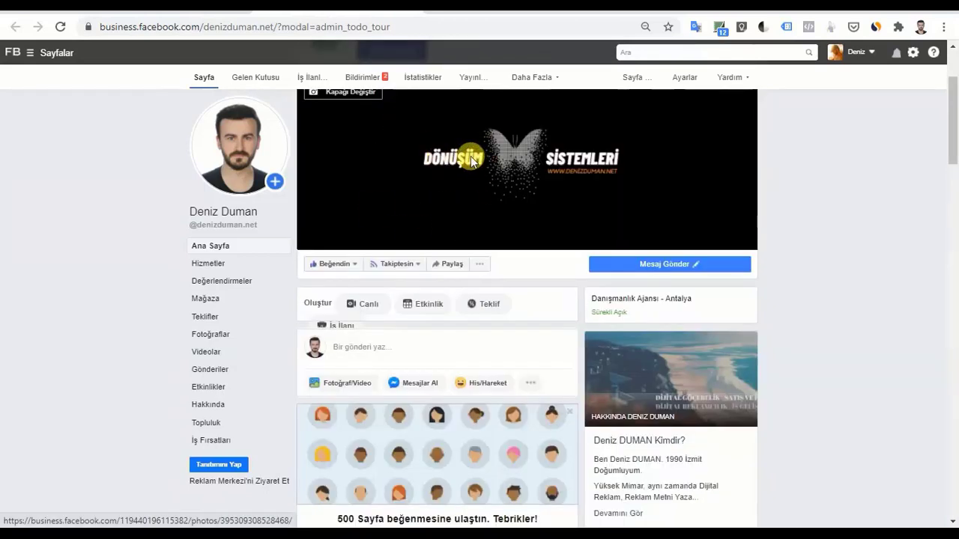
Compare the Facebook page's Gelen Kutusu entry with the matching one in Business Suite.
{"action": "left_click", "coordinate": [254, 81]}
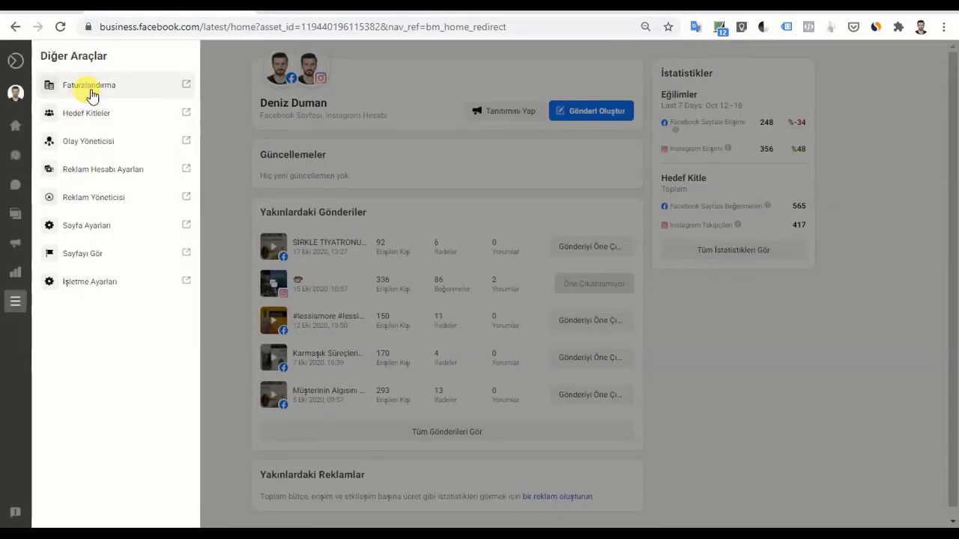
{"action": "mouse_move", "coordinate": [13, 183]}
{"action": "left_click", "coordinate": [47, 185]}
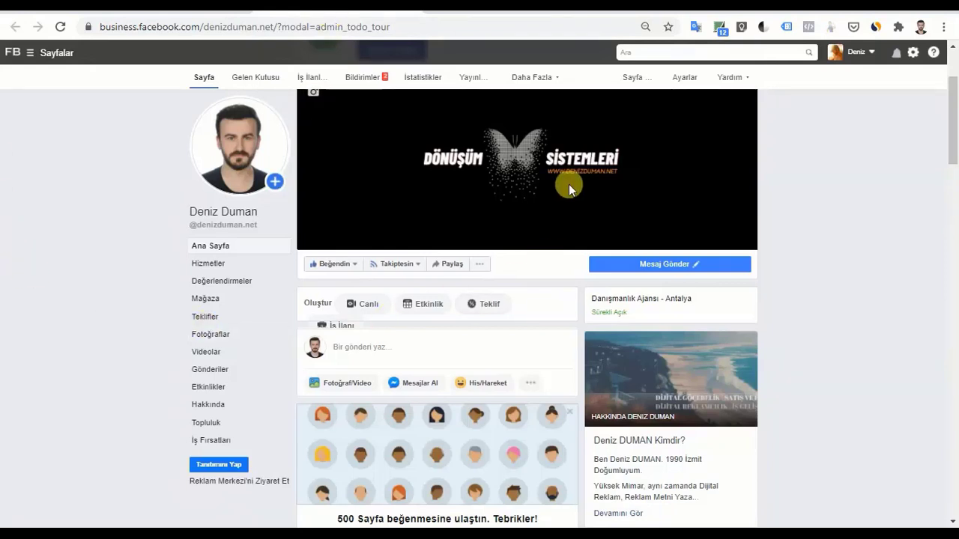
{"action": "left_click", "coordinate": [266, 81]}
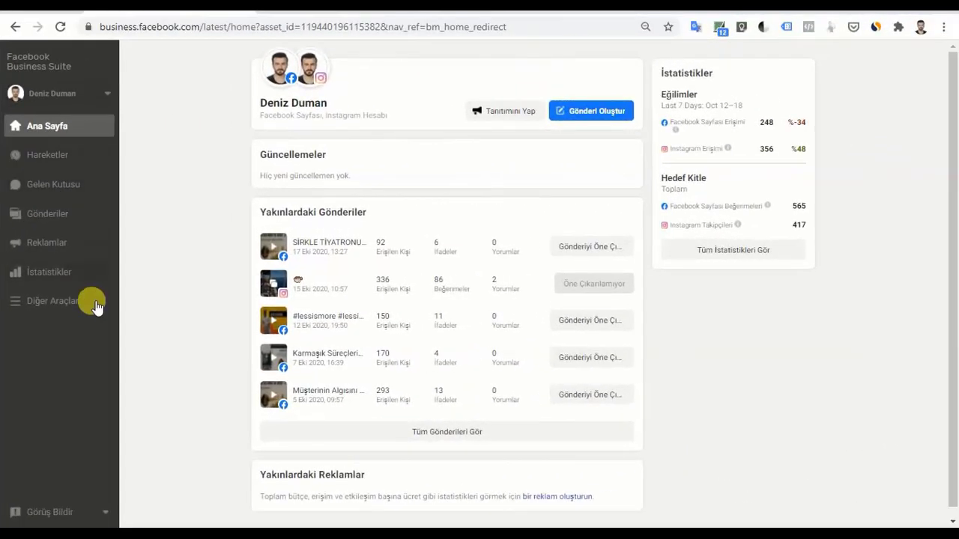
Open the page's Sayfa Ayarları from Business Suite and review all the options under Genel.
{"action": "left_click", "coordinate": [22, 303]}
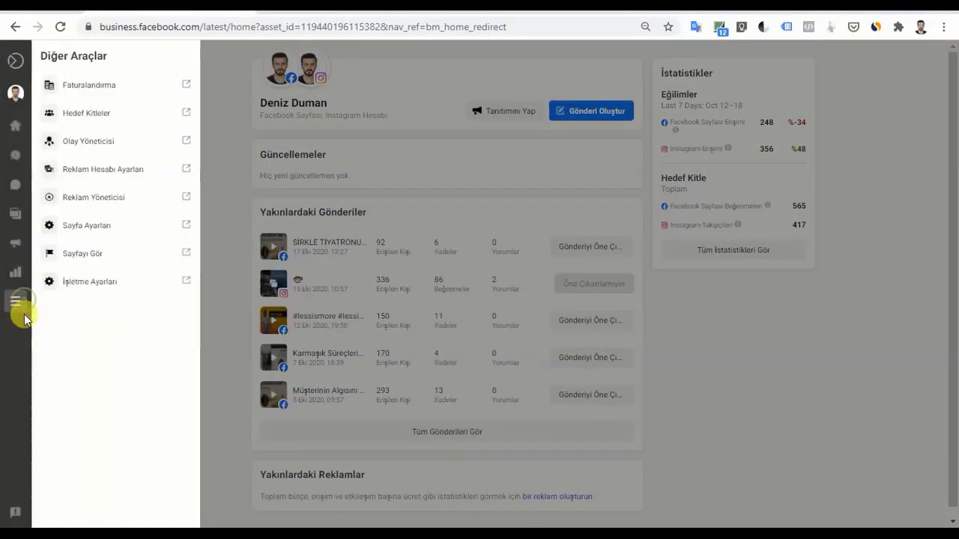
{"action": "left_click", "coordinate": [98, 236]}
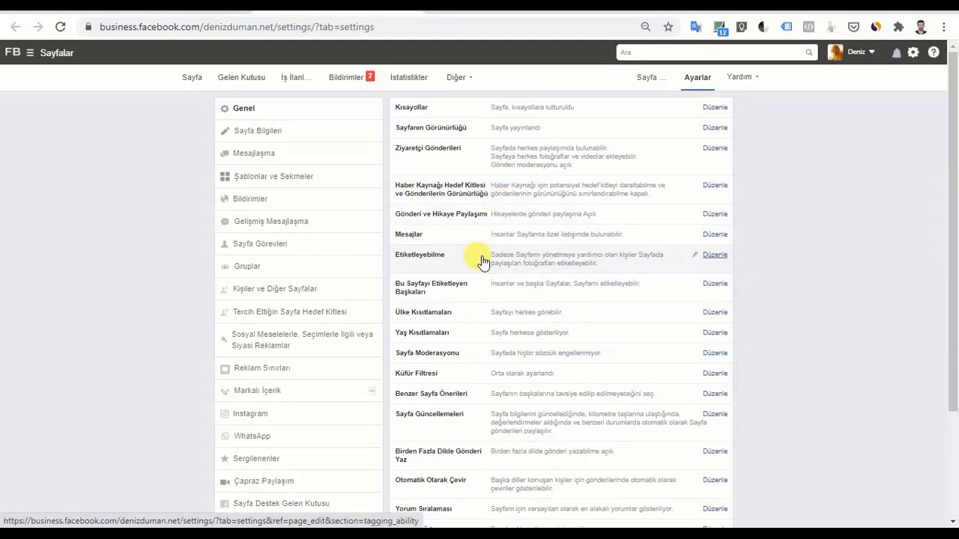
{"action": "scroll", "coordinate": [484, 258], "scroll_direction": "down", "scroll_amount": 2}
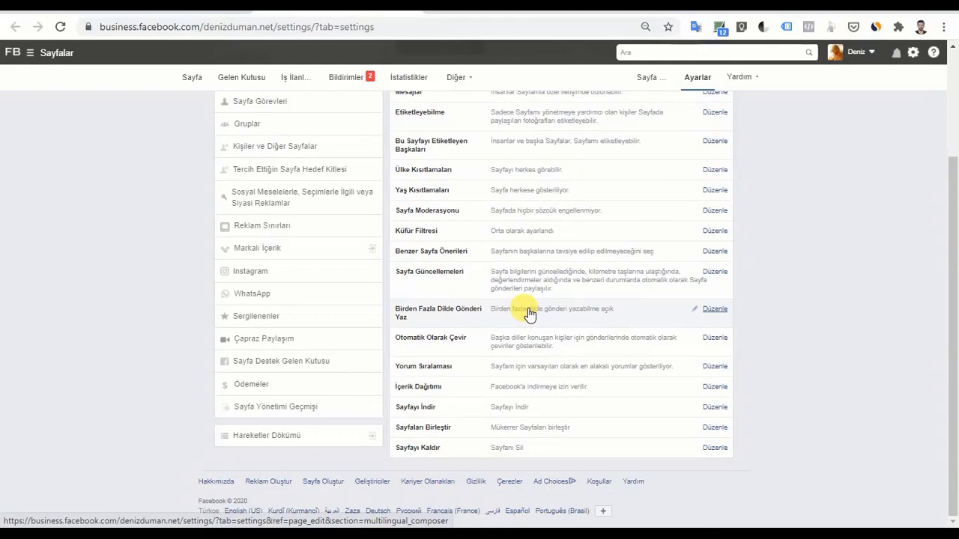
{"action": "scroll", "coordinate": [424, 248], "scroll_direction": "up", "scroll_amount": 2}
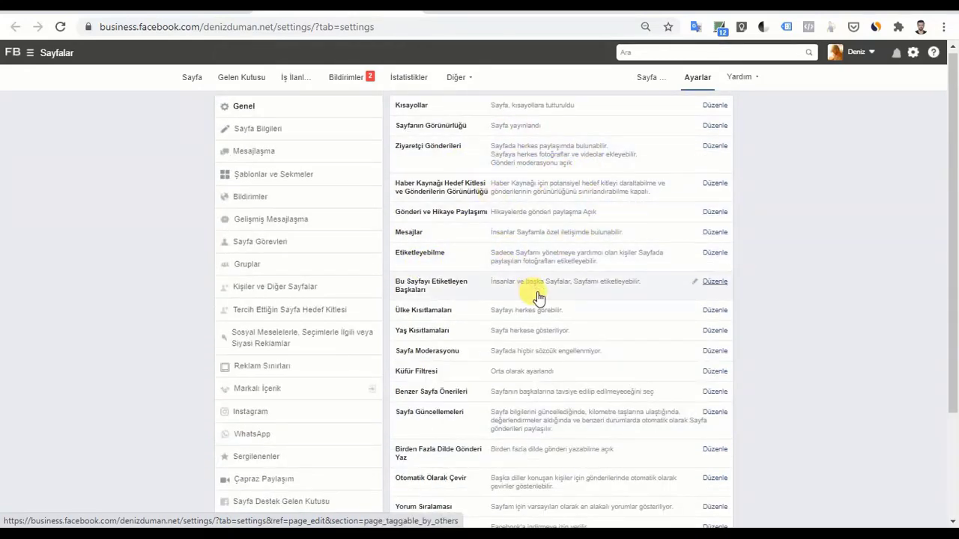
{"action": "scroll", "coordinate": [517, 269], "scroll_direction": "up", "scroll_amount": 1}
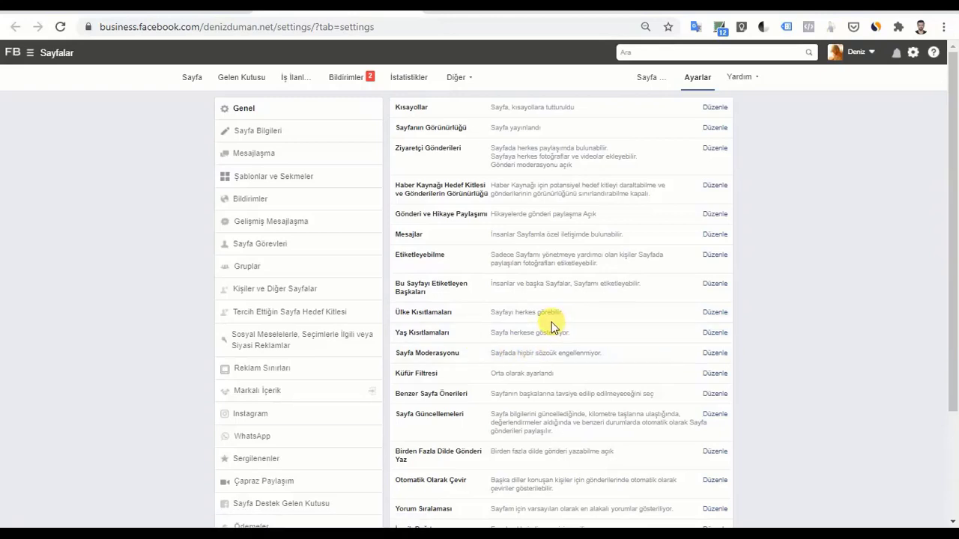
{"action": "scroll", "coordinate": [546, 330], "scroll_direction": "down", "scroll_amount": 2}
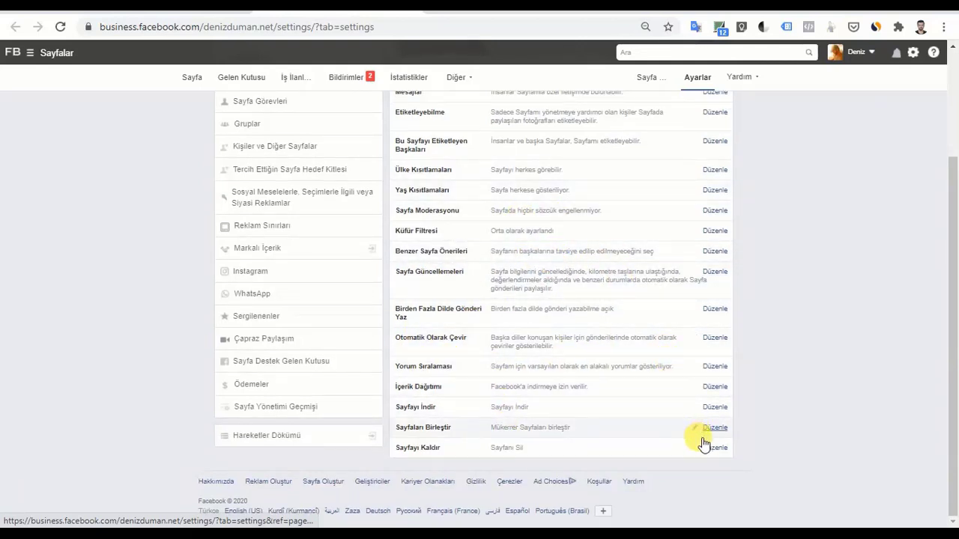
{"action": "scroll", "coordinate": [514, 230], "scroll_direction": "up", "scroll_amount": 2}
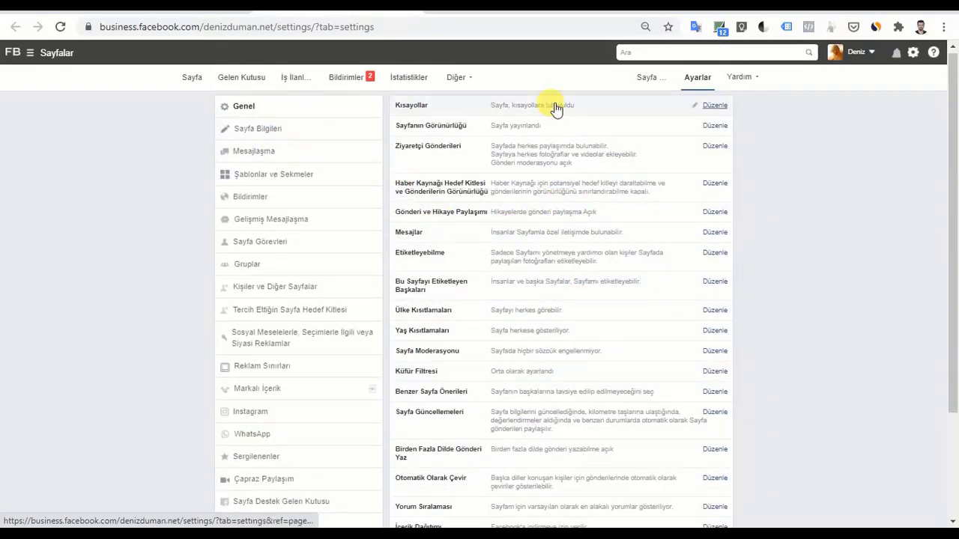
{"action": "scroll", "coordinate": [604, 203], "scroll_direction": "down", "scroll_amount": 2}
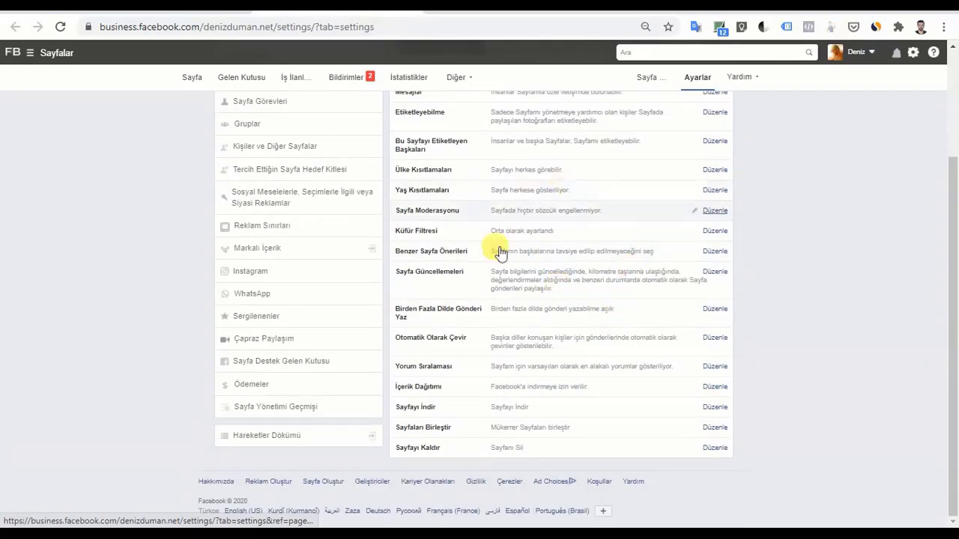
{"action": "scroll", "coordinate": [497, 252], "scroll_direction": "up", "scroll_amount": 2}
Open the Sayfa Bilgileri settings and review the description, contact, location, working hours and other fields.
{"action": "left_click", "coordinate": [279, 133]}
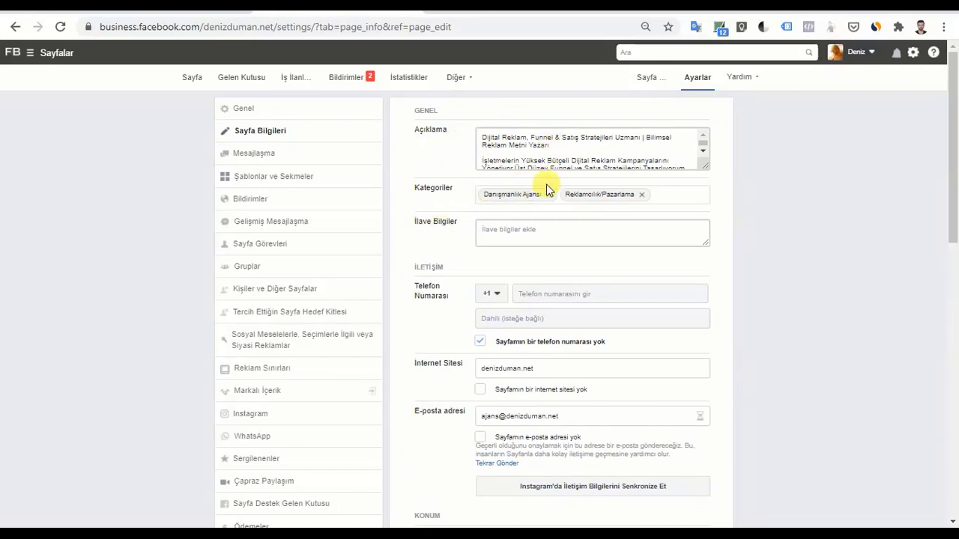
{"action": "scroll", "coordinate": [539, 189], "scroll_direction": "down", "scroll_amount": 2}
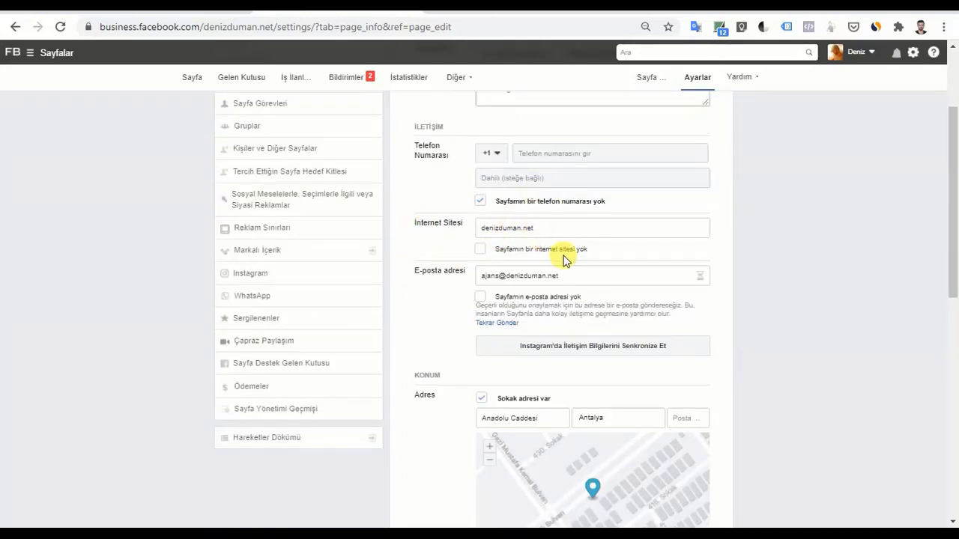
{"action": "scroll", "coordinate": [562, 254], "scroll_direction": "down", "scroll_amount": 1}
{"action": "scroll", "coordinate": [575, 244], "scroll_direction": "down", "scroll_amount": 1}
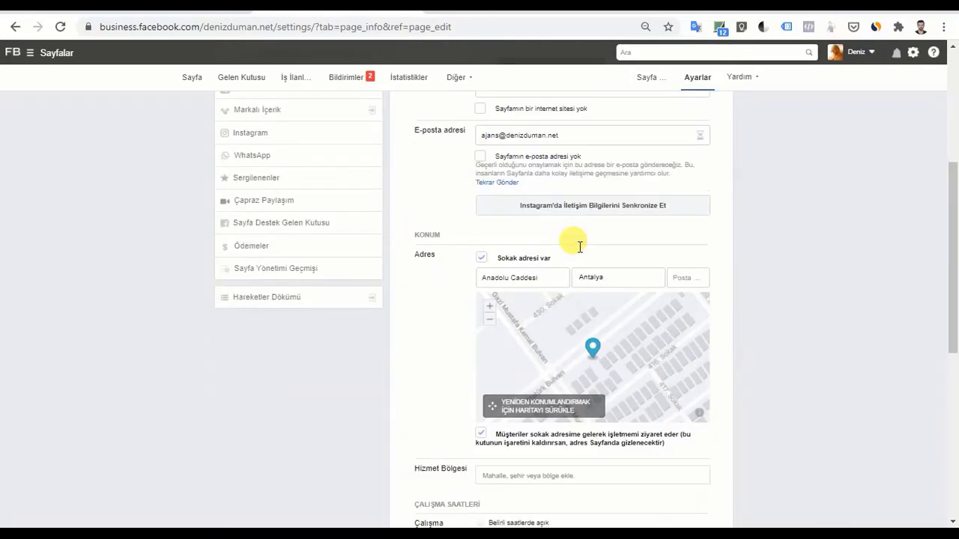
{"action": "scroll", "coordinate": [577, 244], "scroll_direction": "down", "scroll_amount": 6}
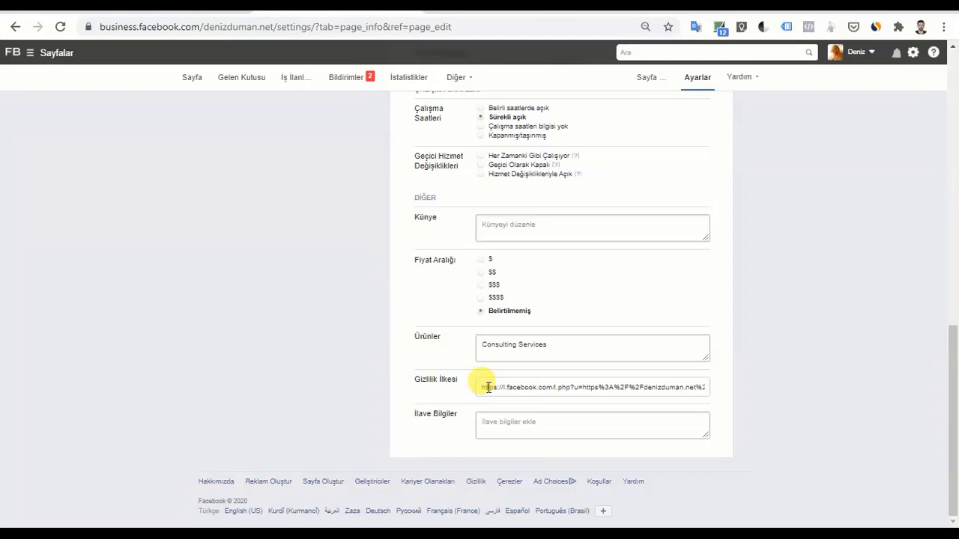
Open the Gizlilik İlkesi link from the page details in a new browser tab and look through the privacy policy.
{"action": "left_click_drag", "start_coordinate": [488, 388], "coordinate": [590, 383]}
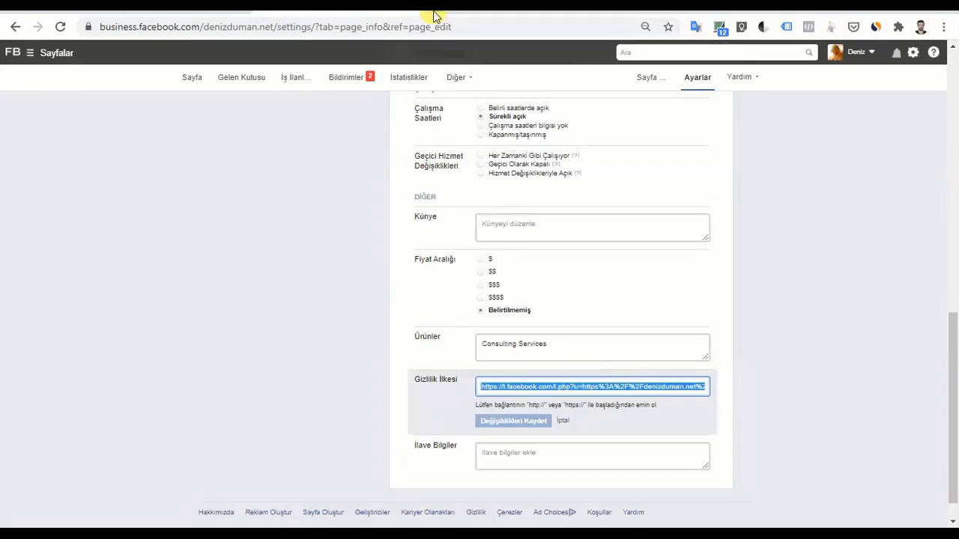
{"action": "key", "text": "ctrl+t"}
{"action": "key", "text": "ctrl+v"}
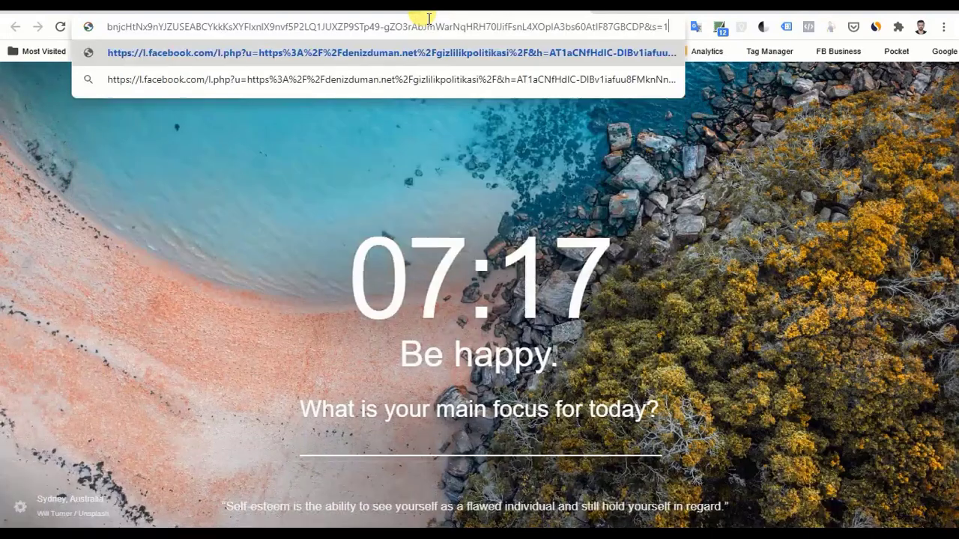
{"action": "key", "text": "Return"}
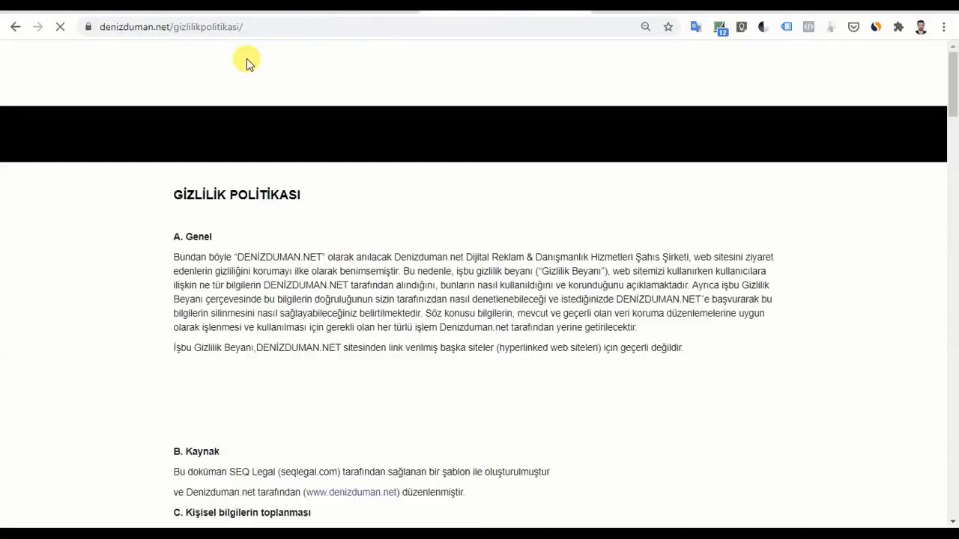
{"action": "scroll", "coordinate": [251, 255], "scroll_direction": "down", "scroll_amount": 4}
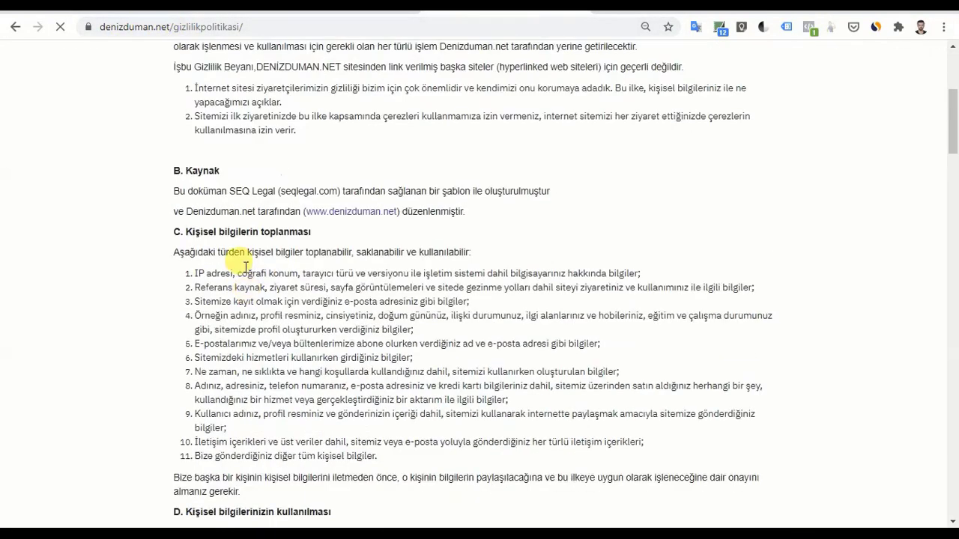
{"action": "scroll", "coordinate": [246, 266], "scroll_direction": "down", "scroll_amount": 20}
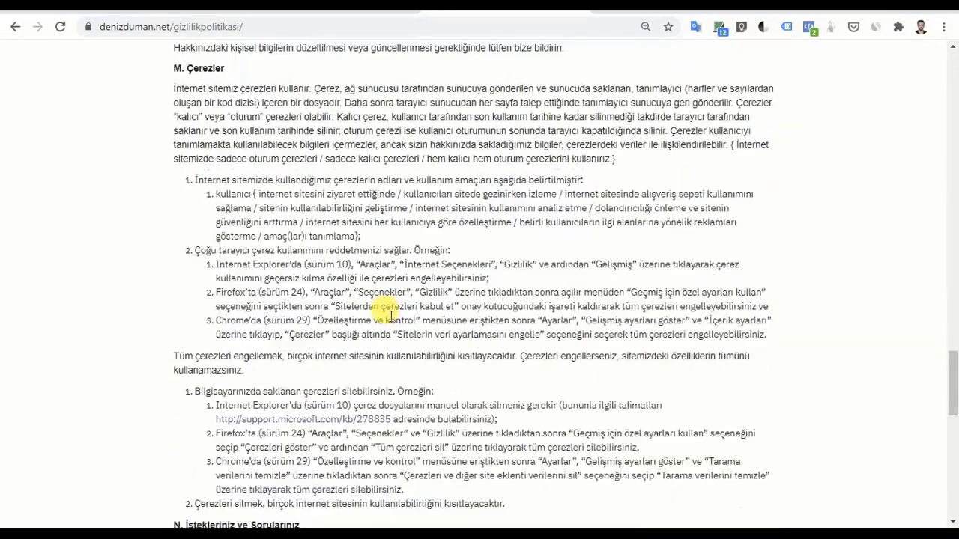
{"action": "scroll", "coordinate": [390, 315], "scroll_direction": "down", "scroll_amount": 15}
Return to the Sayfa Bilgileri settings, leave the Gizlilik İlkesi field and look back over the page details.
{"action": "key", "text": "ctrl+Tab"}
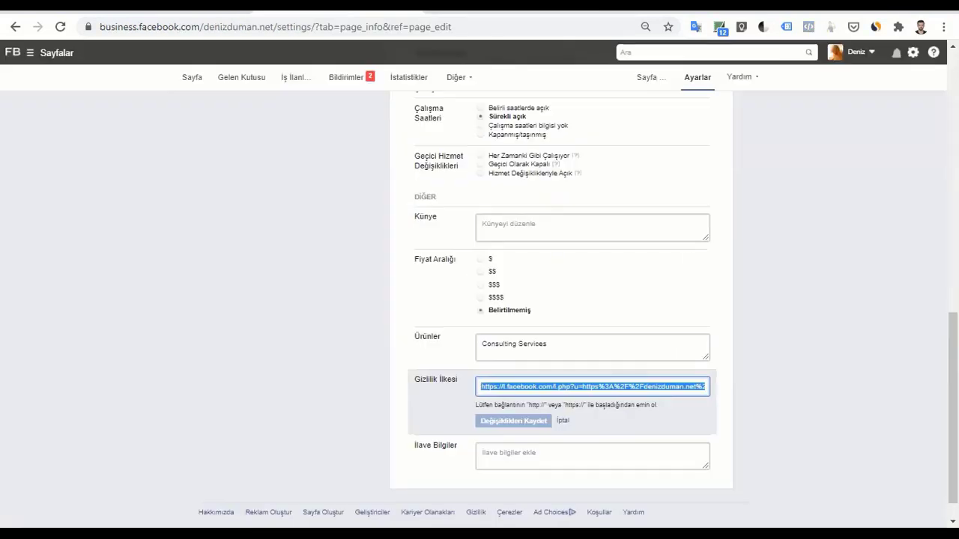
{"action": "left_click", "coordinate": [721, 399]}
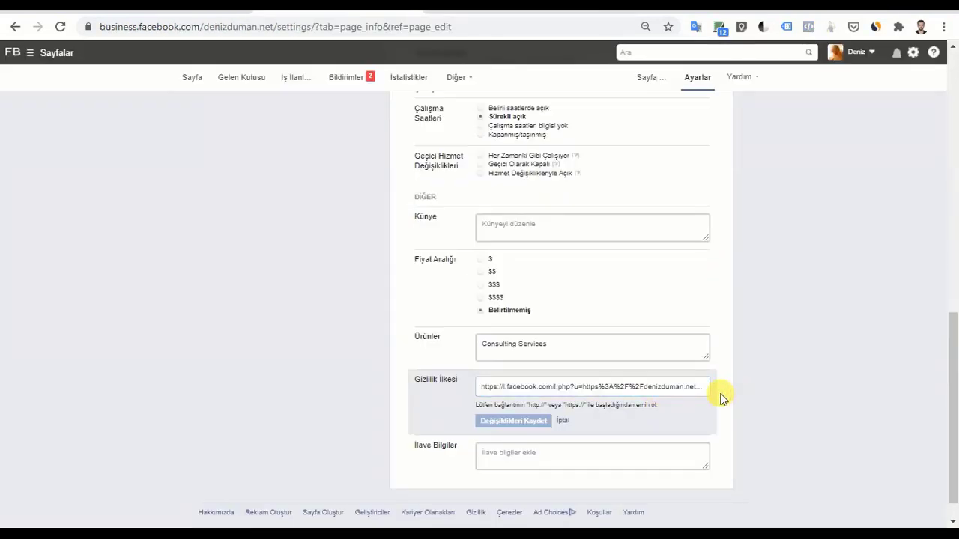
{"action": "scroll", "coordinate": [492, 393], "scroll_direction": "up", "scroll_amount": 1}
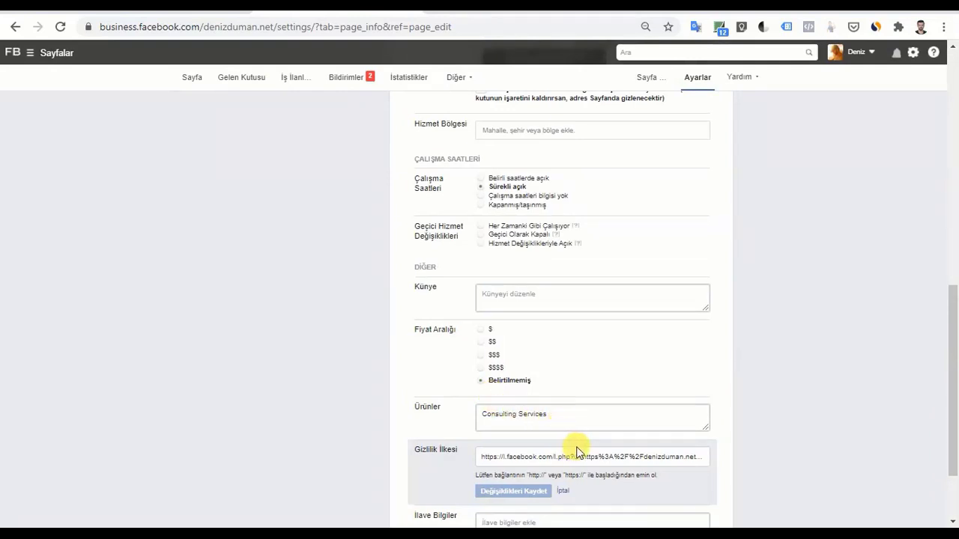
{"action": "scroll", "coordinate": [574, 442], "scroll_direction": "down", "scroll_amount": 2}
{"action": "scroll", "coordinate": [622, 354], "scroll_direction": "up", "scroll_amount": 8}
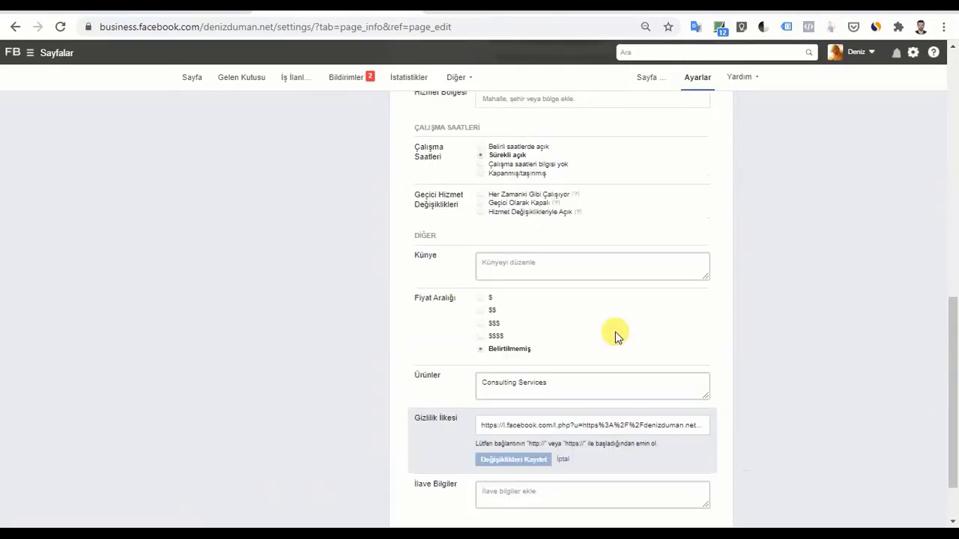
{"action": "scroll", "coordinate": [653, 214], "scroll_direction": "up", "scroll_amount": 2}
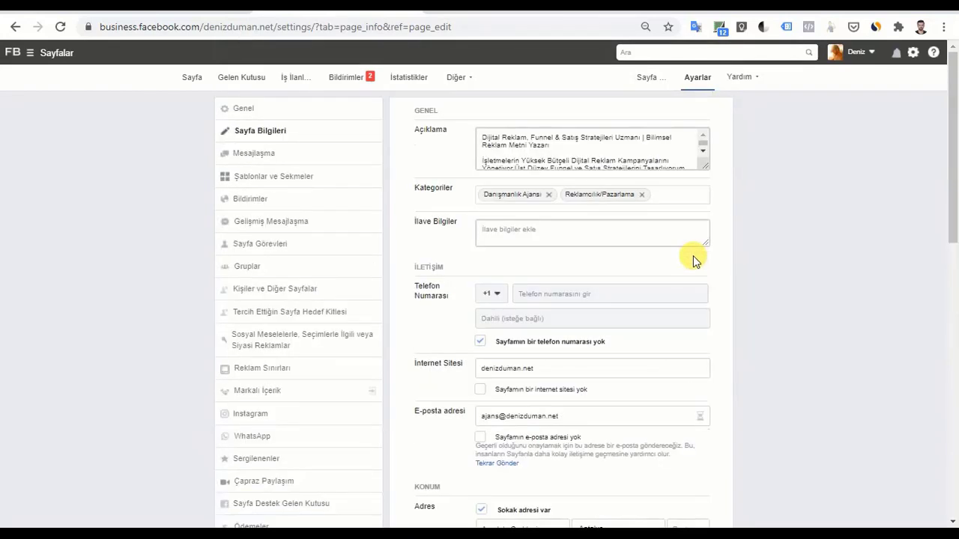
Open the Mesajlaşma settings and review the general options, the greeting, the Messenger link and the website chat section.
{"action": "left_click", "coordinate": [279, 153]}
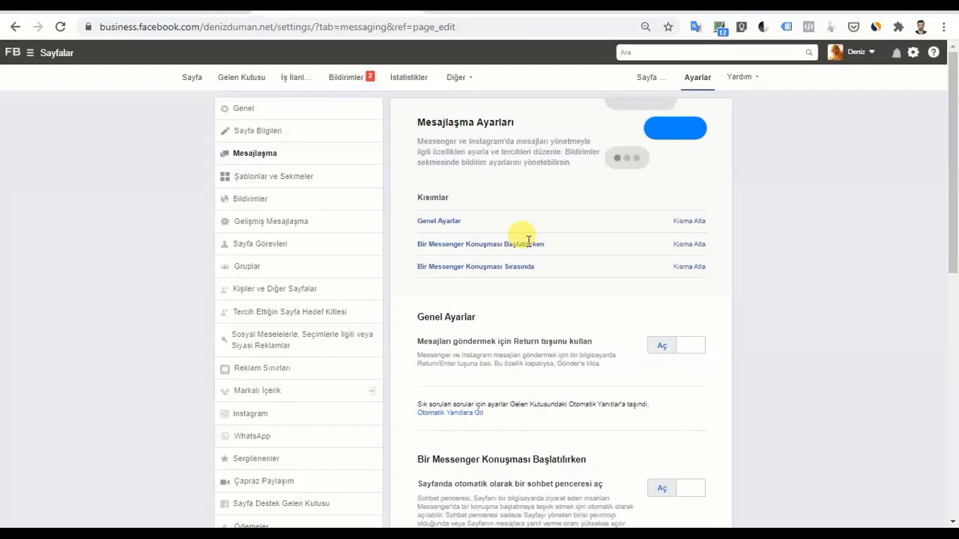
{"action": "scroll", "coordinate": [599, 326], "scroll_direction": "down", "scroll_amount": 2}
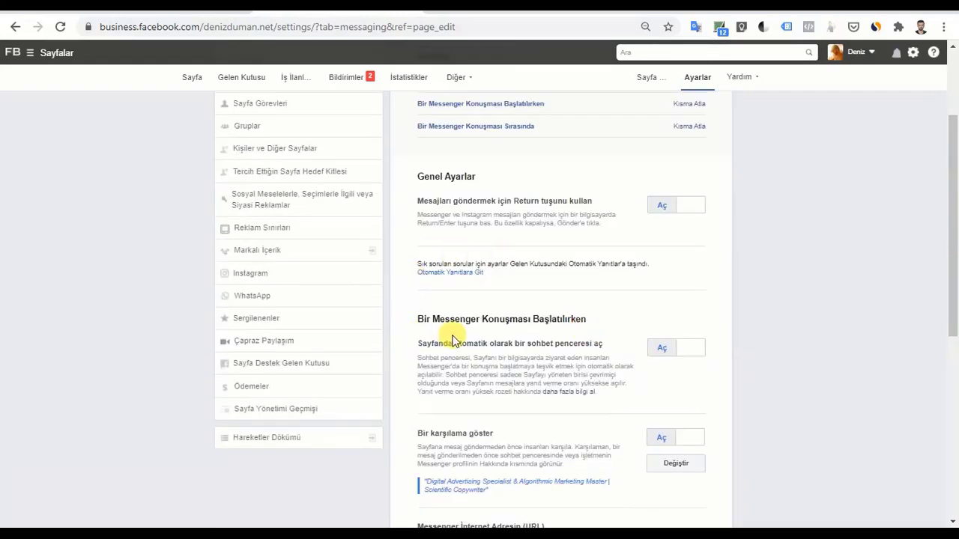
{"action": "scroll", "coordinate": [472, 352], "scroll_direction": "down", "scroll_amount": 2}
{"action": "scroll", "coordinate": [517, 307], "scroll_direction": "down", "scroll_amount": 2}
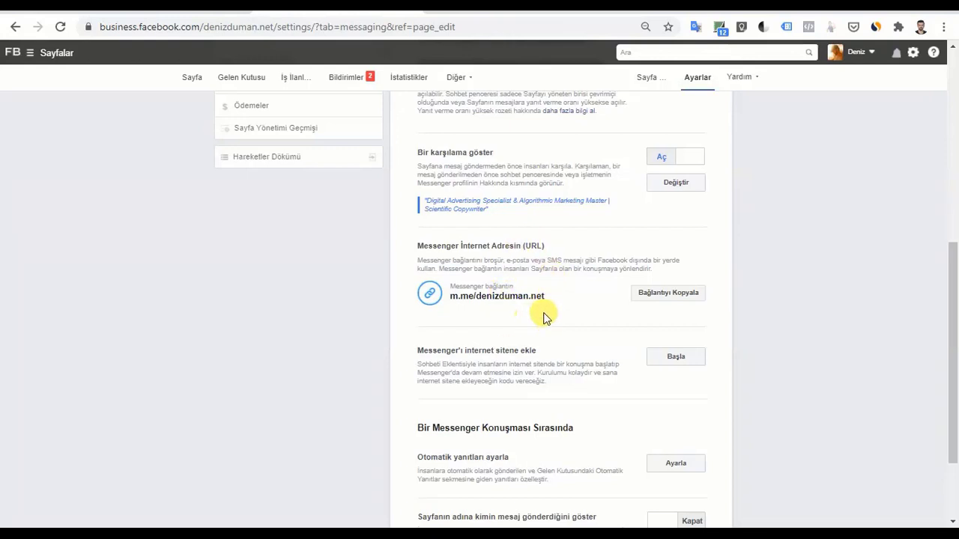
{"action": "scroll", "coordinate": [544, 317], "scroll_direction": "up", "scroll_amount": 1}
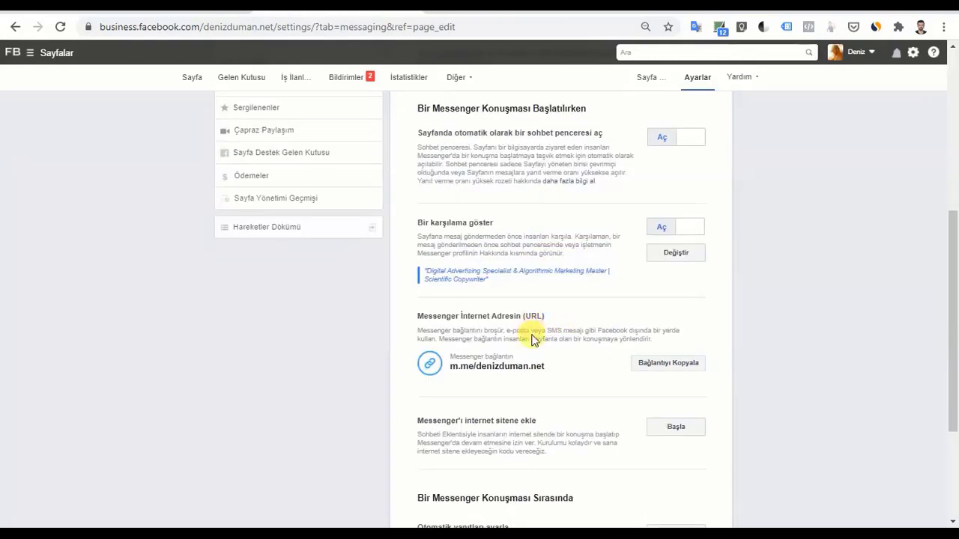
{"action": "scroll", "coordinate": [535, 337], "scroll_direction": "up", "scroll_amount": 4}
{"action": "scroll", "coordinate": [525, 341], "scroll_direction": "down", "scroll_amount": 3}
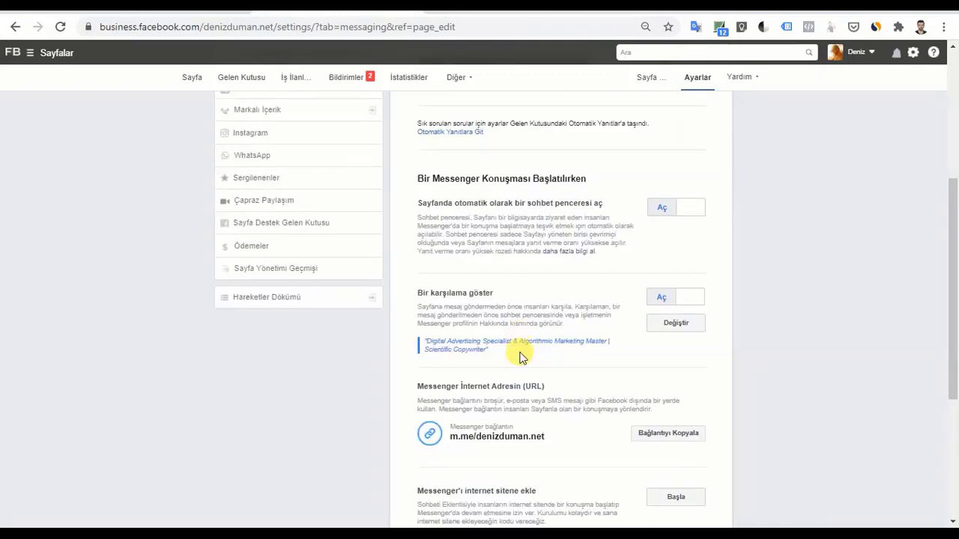
{"action": "scroll", "coordinate": [502, 407], "scroll_direction": "up", "scroll_amount": 3}
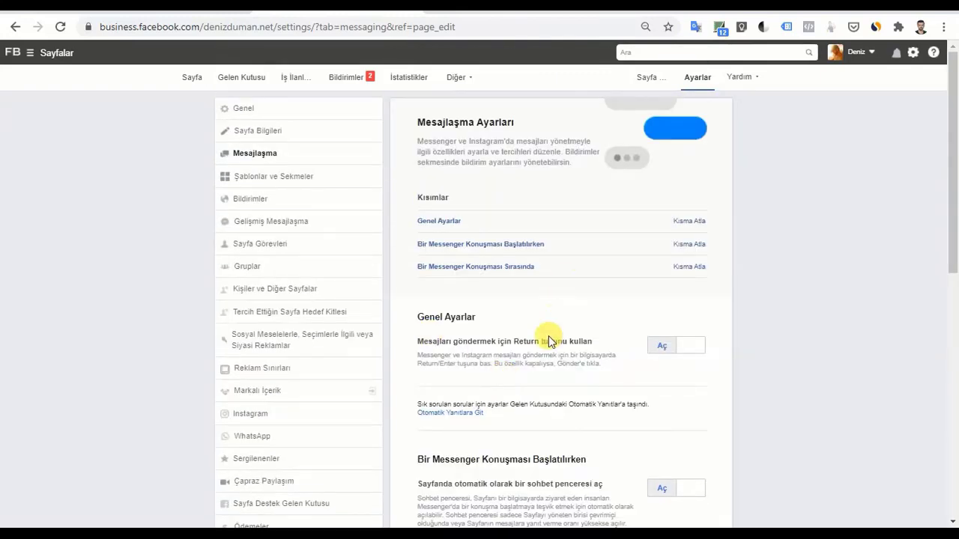
Open the Şablonlar ve Sekmeler settings and review the current template and the list of page tabs.
{"action": "scroll", "coordinate": [556, 310], "scroll_direction": "up", "scroll_amount": 1}
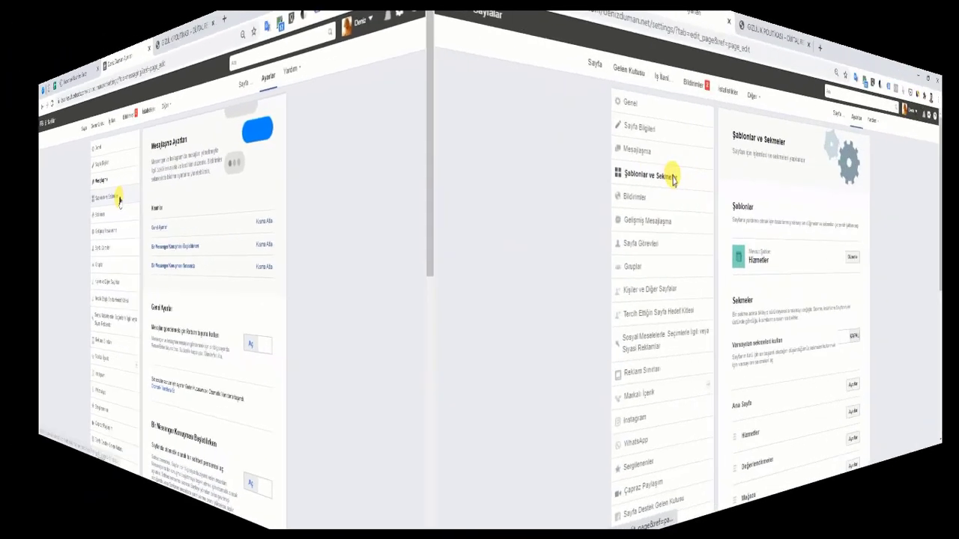
{"action": "left_click", "coordinate": [306, 176]}
{"action": "scroll", "coordinate": [593, 302], "scroll_direction": "down", "scroll_amount": 1}
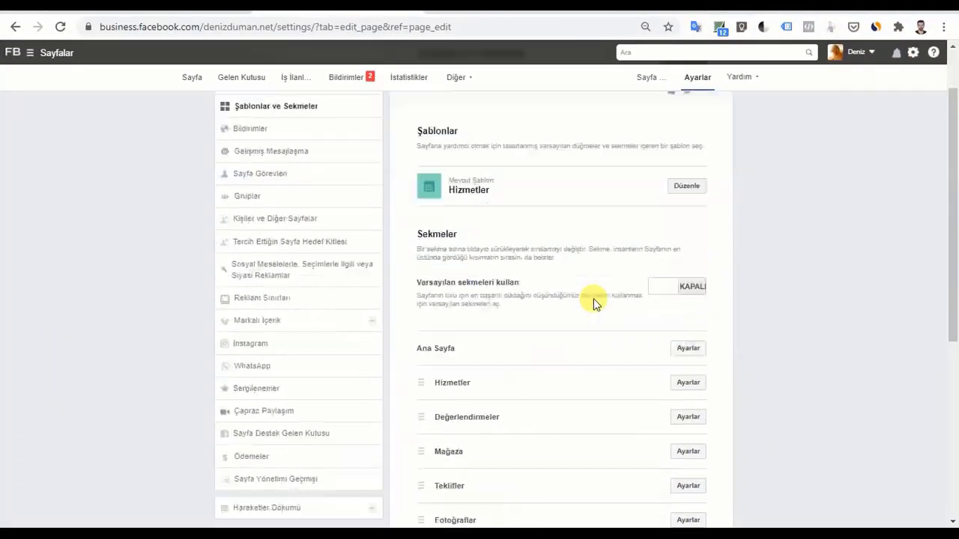
{"action": "scroll", "coordinate": [602, 277], "scroll_direction": "down", "scroll_amount": 2}
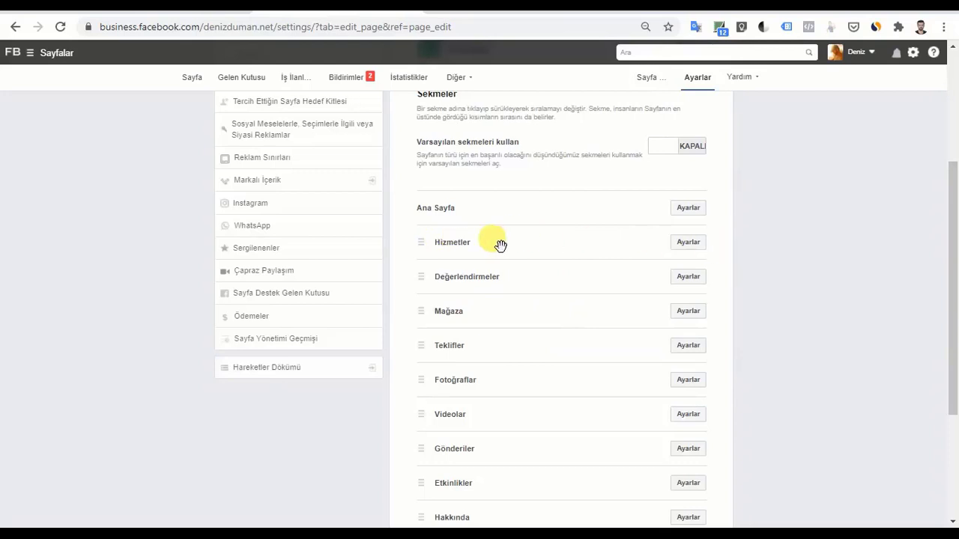
Copy the share URL from the Hizmetler tab's settings and open it in a new browser tab.
{"action": "left_click", "coordinate": [685, 243]}
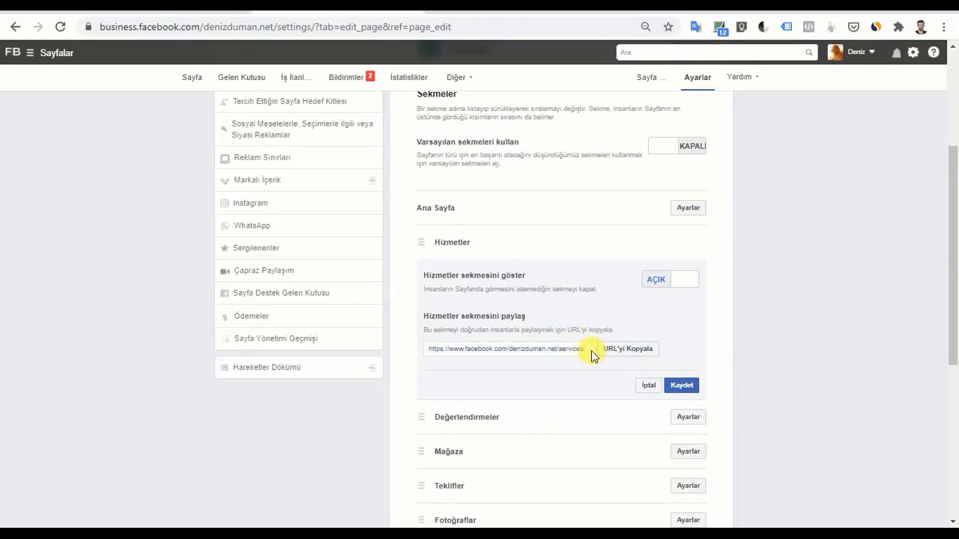
{"action": "left_click", "coordinate": [616, 350]}
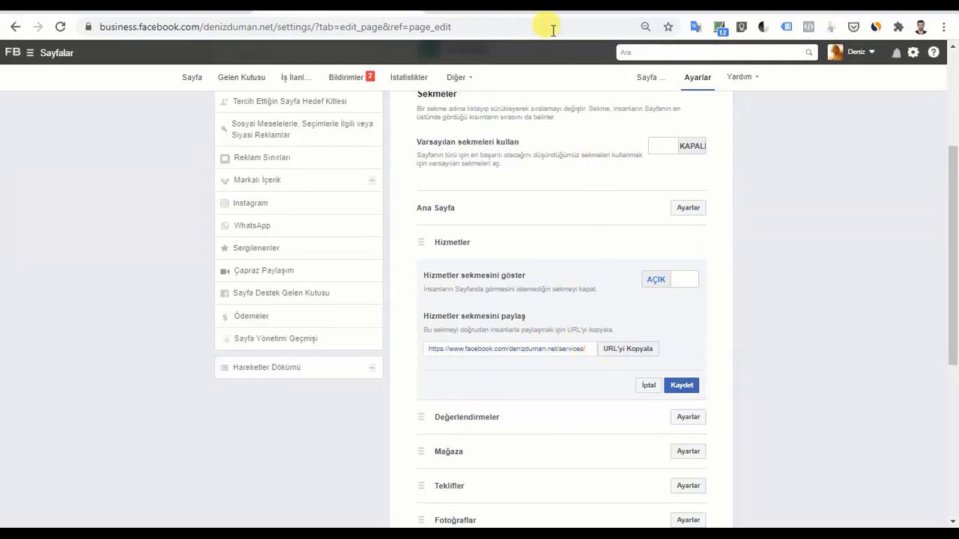
{"action": "left_click", "coordinate": [613, 9]}
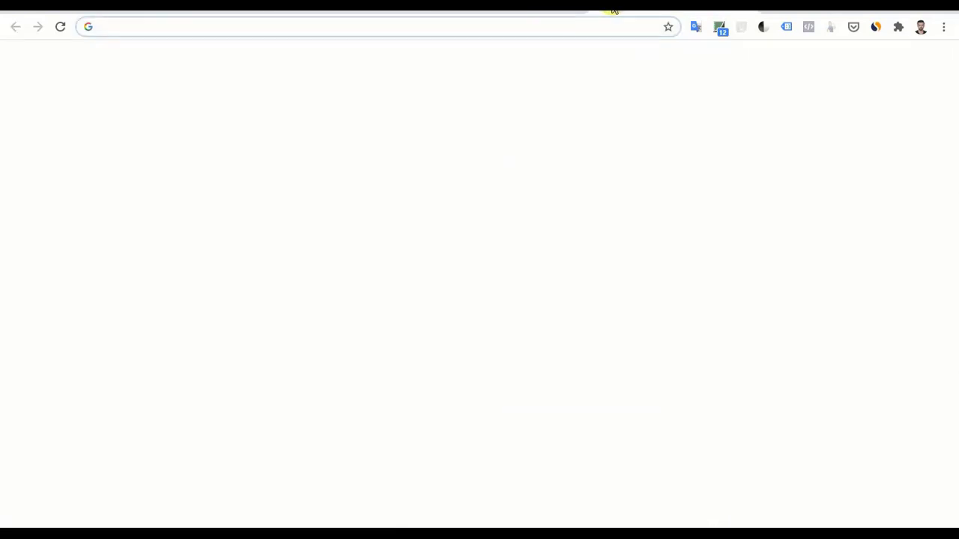
{"action": "type", "text": "https://www.facebook.com/denizduman.net/services/"}
{"action": "key", "text": "Return"}
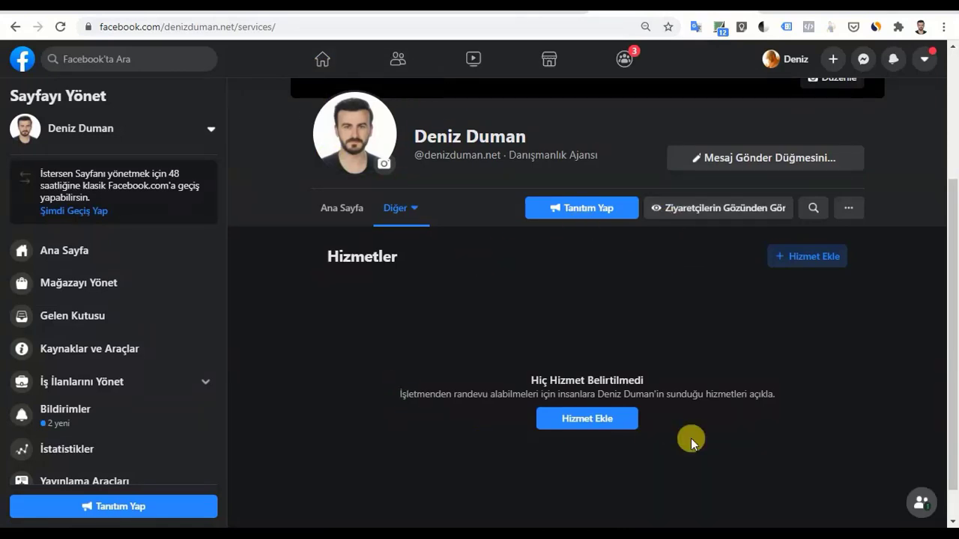
Look over the page's Hizmetler section and the page header above it.
{"action": "scroll", "coordinate": [445, 349], "scroll_direction": "down", "scroll_amount": 1}
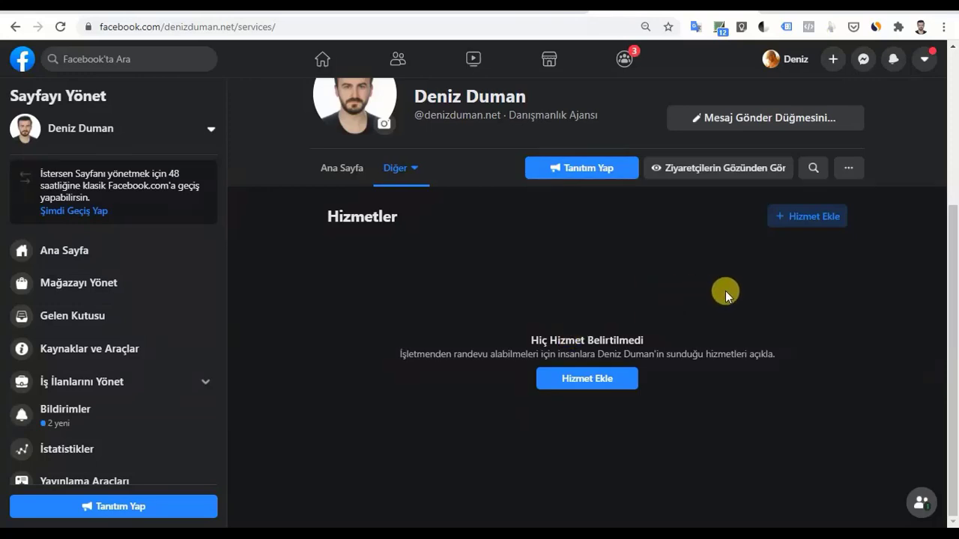
{"action": "scroll", "coordinate": [674, 310], "scroll_direction": "up", "scroll_amount": 2}
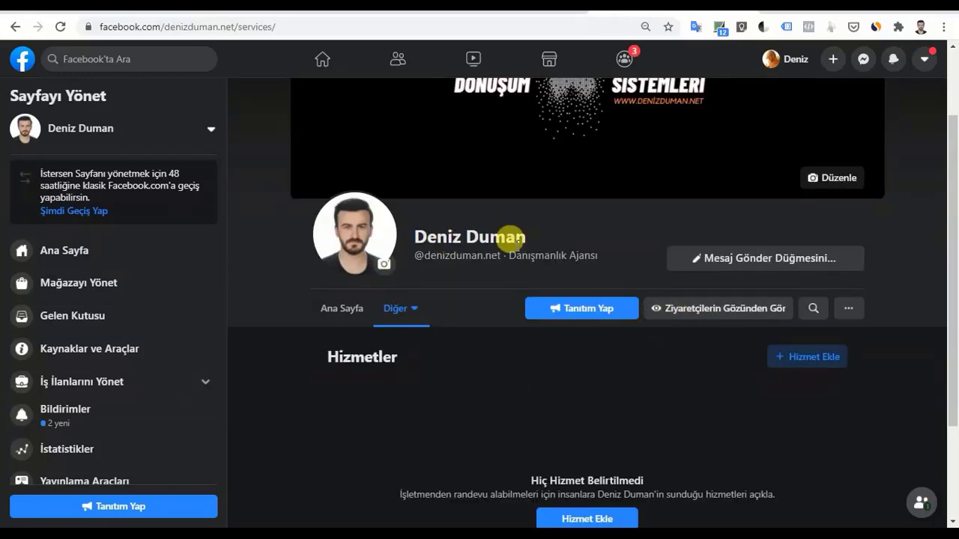
{"action": "scroll", "coordinate": [505, 287], "scroll_direction": "down", "scroll_amount": 2}
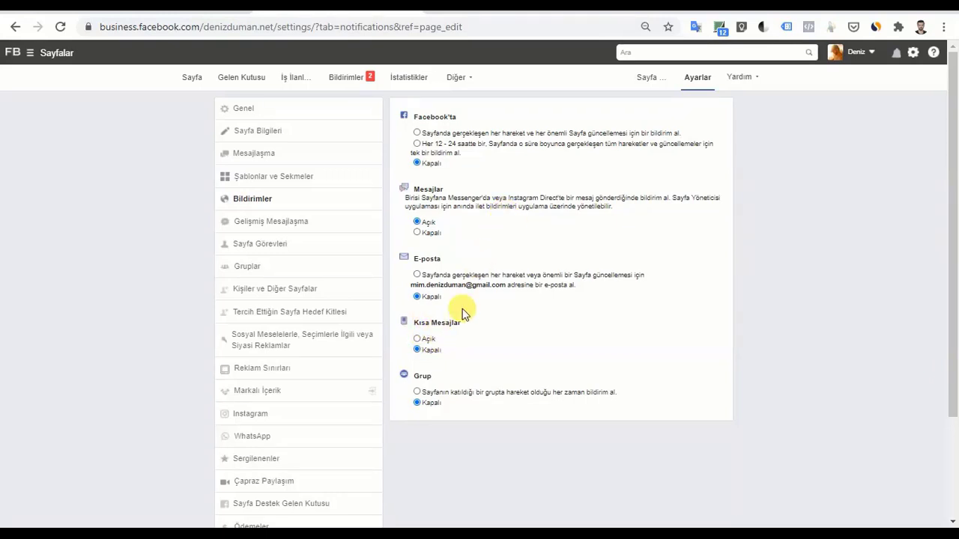
Open the Gelişmiş Mesajlaşma settings and review the response method, connected apps, whitelisted domains and requested features.
{"action": "left_click", "coordinate": [258, 223]}
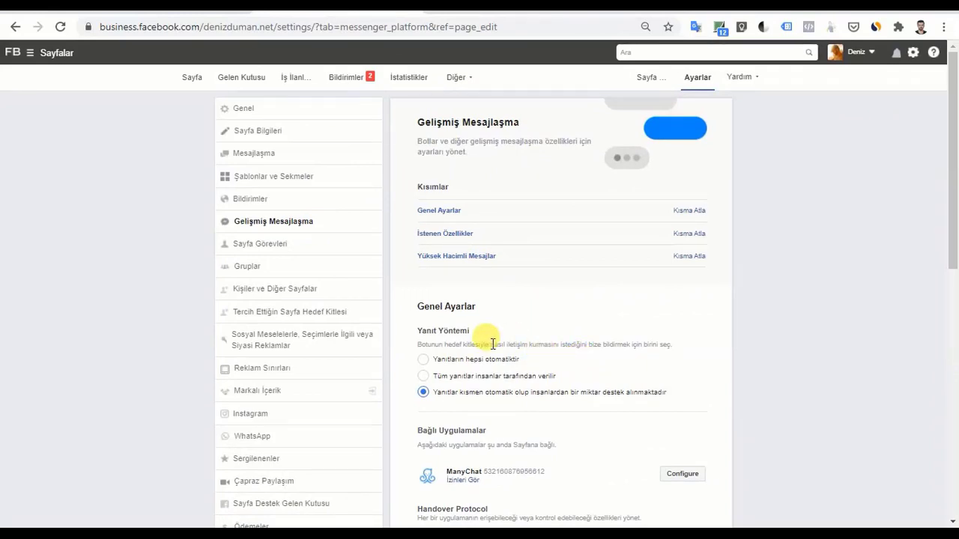
{"action": "scroll", "coordinate": [545, 359], "scroll_direction": "down", "scroll_amount": 3}
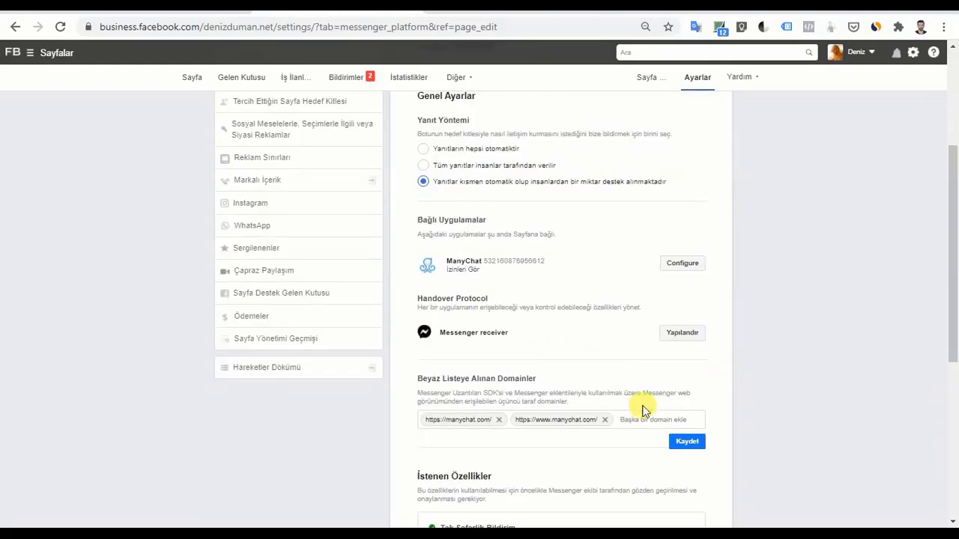
{"action": "scroll", "coordinate": [524, 348], "scroll_direction": "down", "scroll_amount": 3}
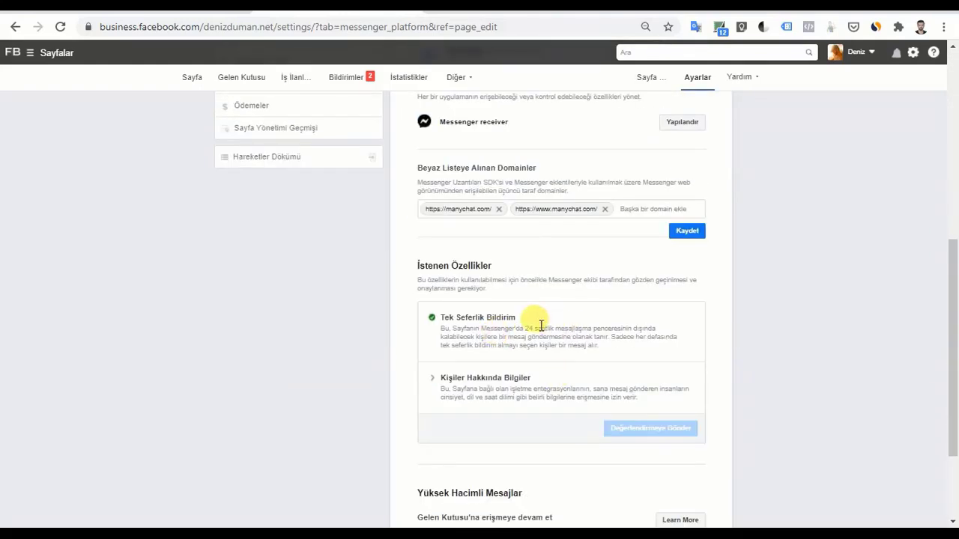
{"action": "scroll", "coordinate": [525, 327], "scroll_direction": "up", "scroll_amount": 3}
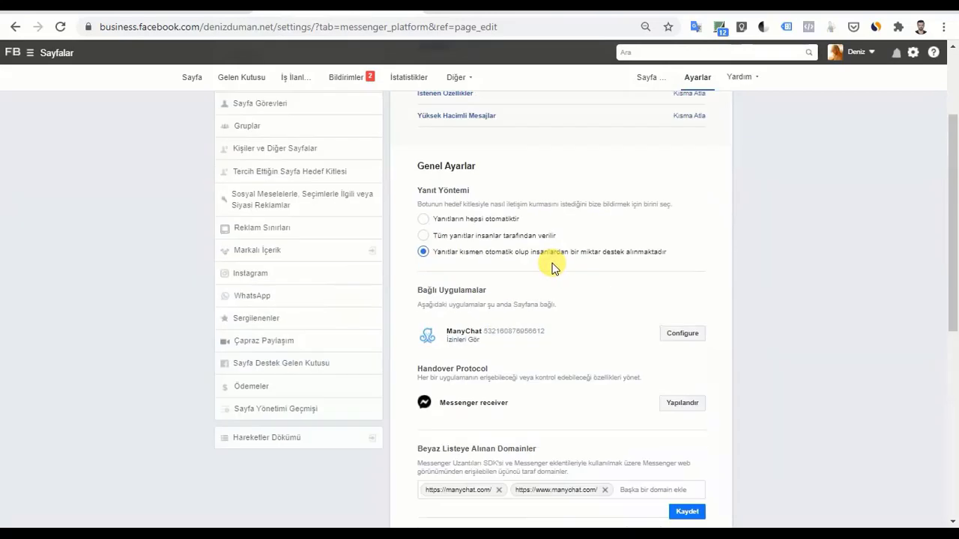
{"action": "scroll", "coordinate": [549, 267], "scroll_direction": "up", "scroll_amount": 2}
{"action": "scroll", "coordinate": [507, 348], "scroll_direction": "up", "scroll_amount": 1}
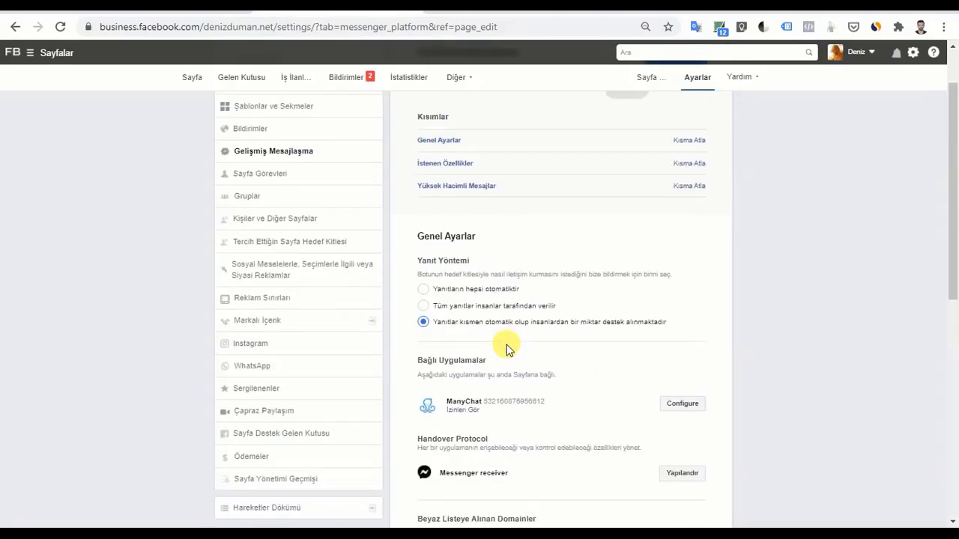
Open the Sayfa Görevleri settings and review the new role form, its role choices, the page owner and the existing roles.
{"action": "scroll", "coordinate": [507, 349], "scroll_direction": "up", "scroll_amount": 1}
{"action": "left_click", "coordinate": [259, 245]}
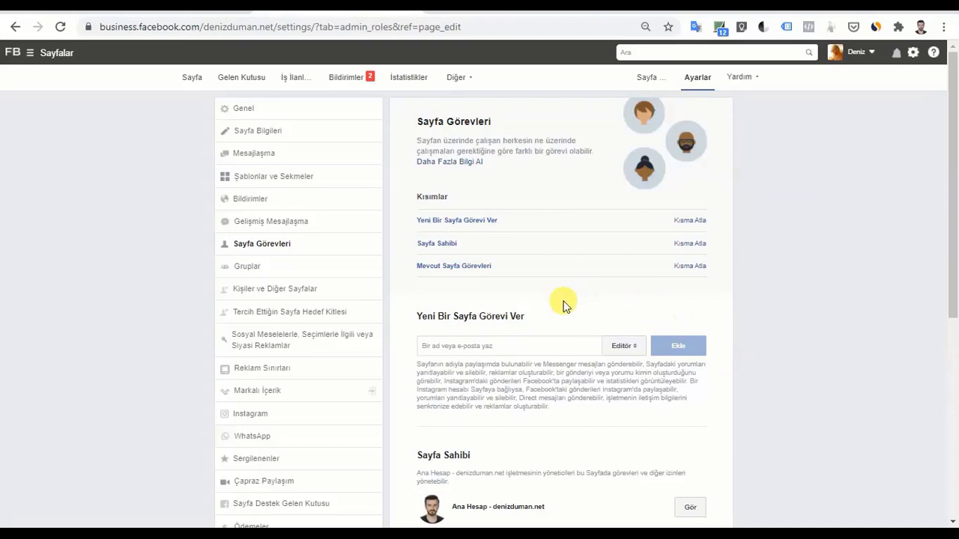
{"action": "scroll", "coordinate": [607, 296], "scroll_direction": "down", "scroll_amount": 1}
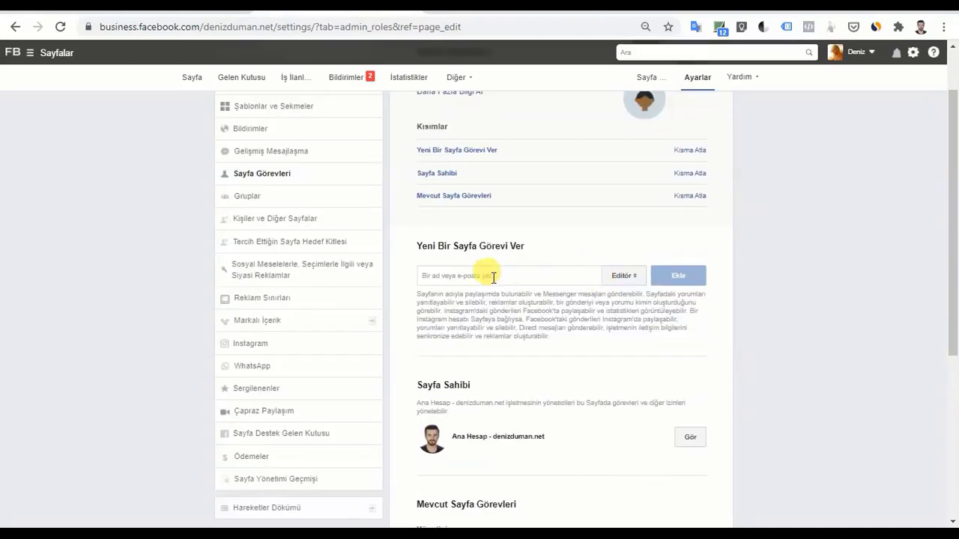
{"action": "left_click", "coordinate": [430, 275]}
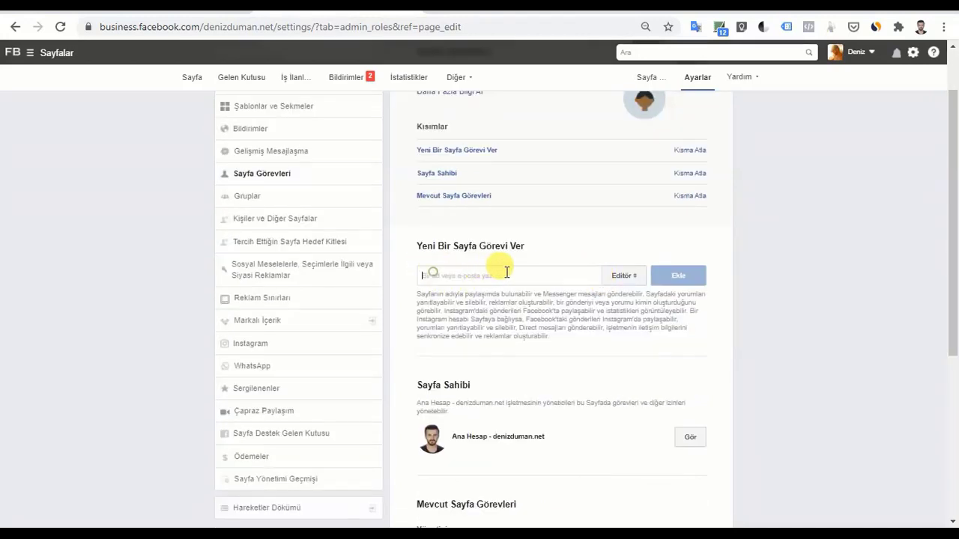
{"action": "left_click", "coordinate": [631, 277]}
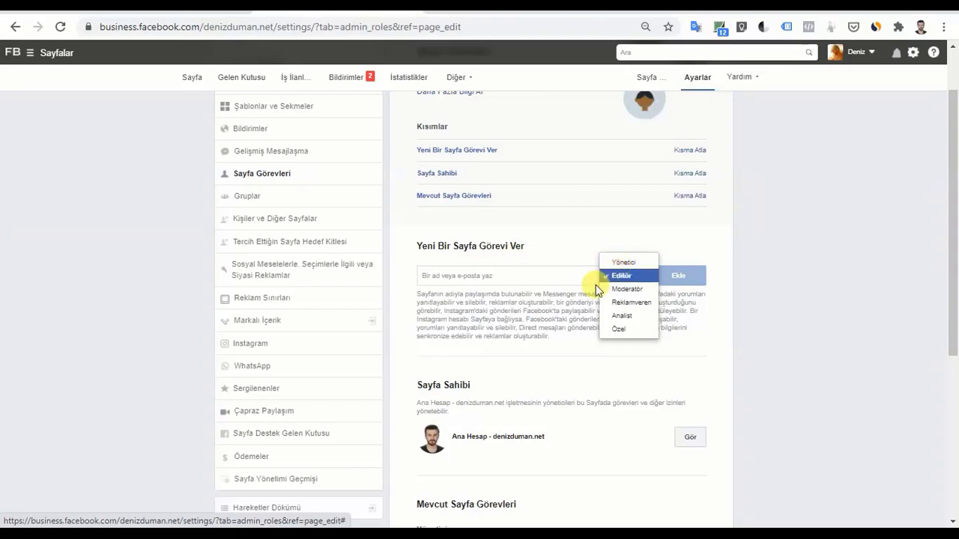
{"action": "left_click", "coordinate": [563, 282]}
{"action": "scroll", "coordinate": [562, 281], "scroll_direction": "down", "scroll_amount": 4}
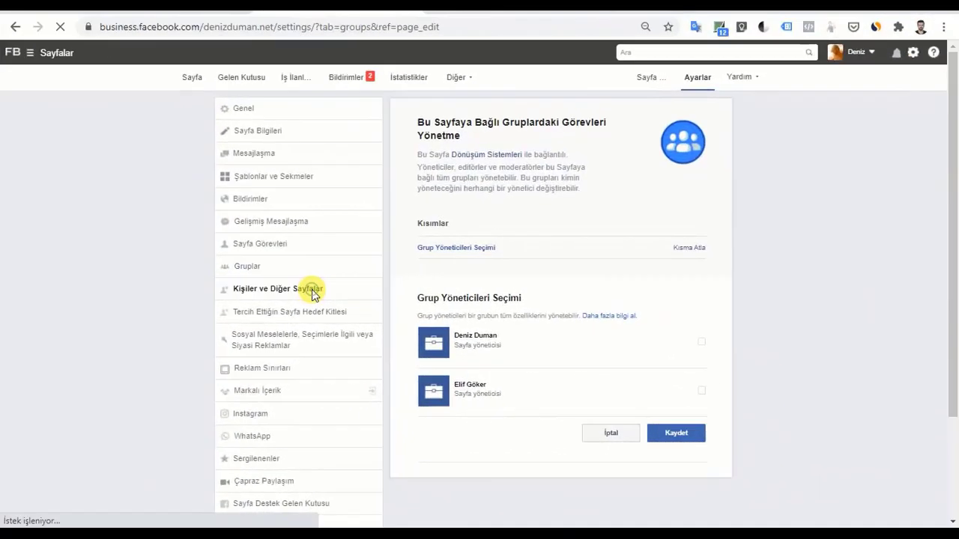
Open the Kişiler ve Diğer Sayfalar settings and look through the list of people who like the page.
{"action": "left_click", "coordinate": [313, 290]}
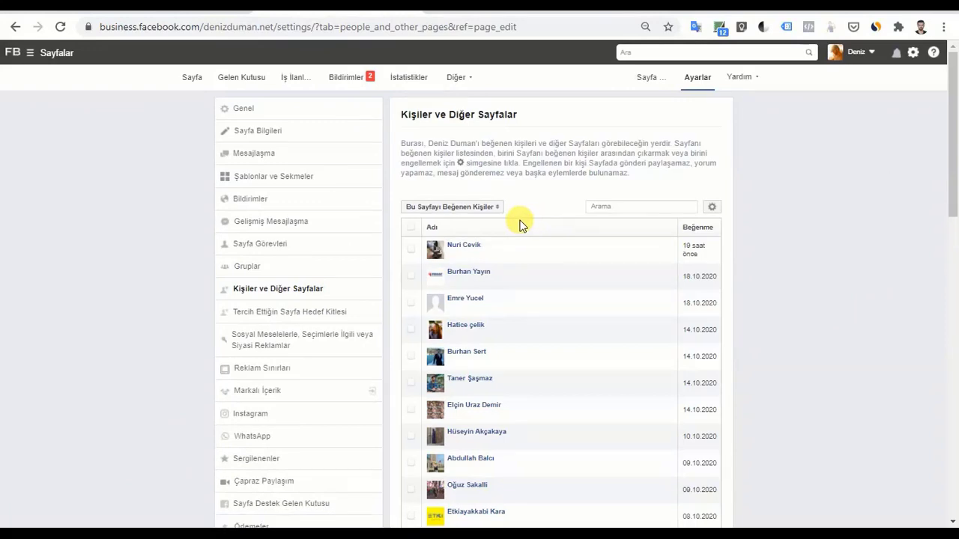
{"action": "scroll", "coordinate": [483, 277], "scroll_direction": "down", "scroll_amount": 1}
{"action": "scroll", "coordinate": [488, 276], "scroll_direction": "down", "scroll_amount": 5}
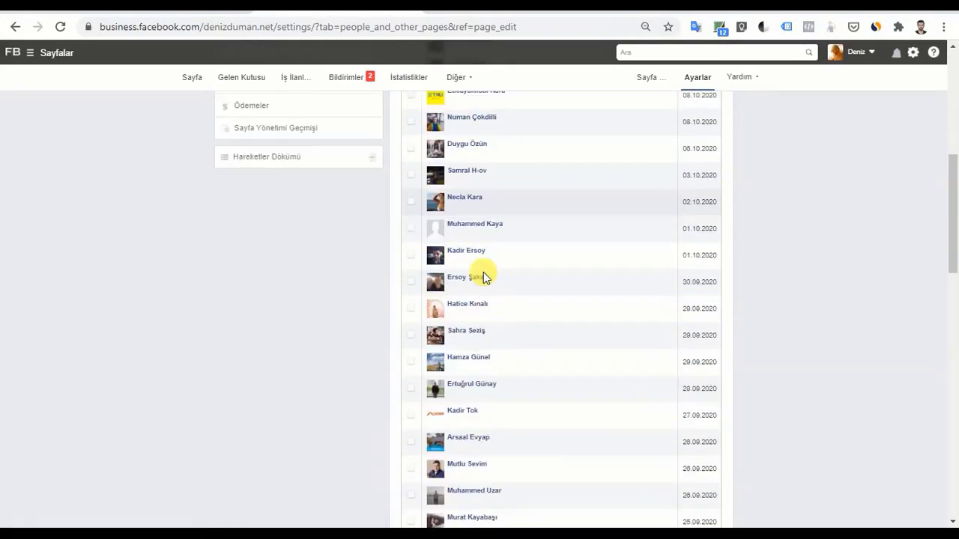
{"action": "scroll", "coordinate": [488, 278], "scroll_direction": "up", "scroll_amount": 6}
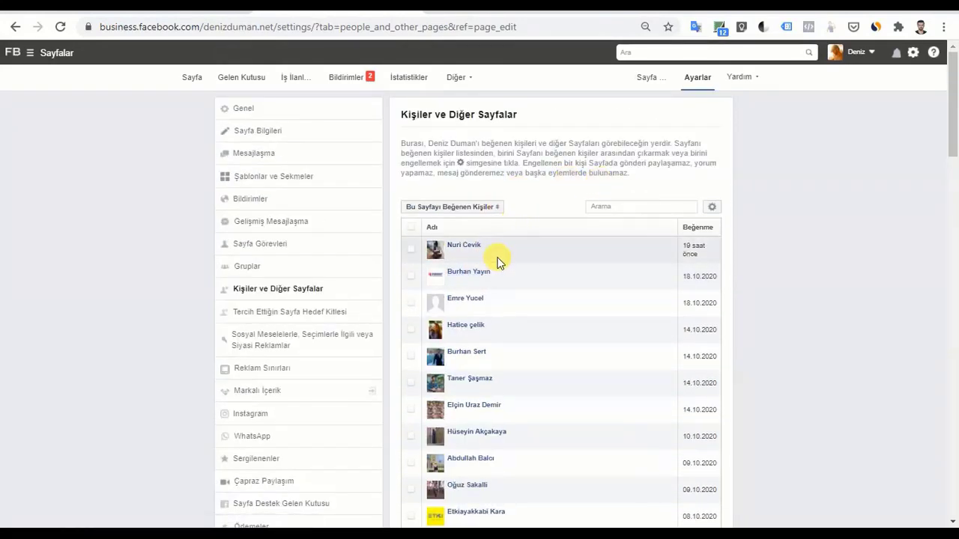
{"action": "scroll", "coordinate": [494, 274], "scroll_direction": "down", "scroll_amount": 1}
{"action": "scroll", "coordinate": [495, 274], "scroll_direction": "down", "scroll_amount": 1}
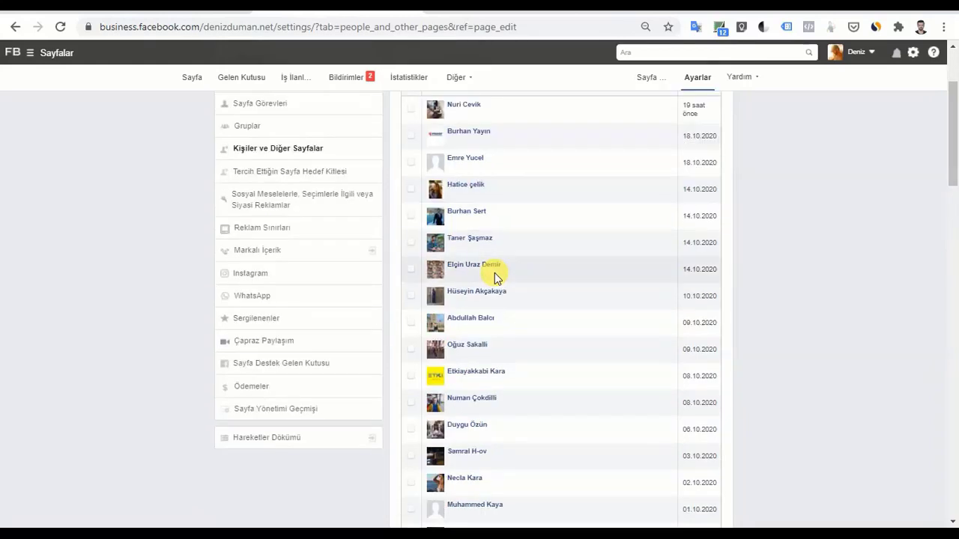
{"action": "scroll", "coordinate": [494, 274], "scroll_direction": "up", "scroll_amount": 2}
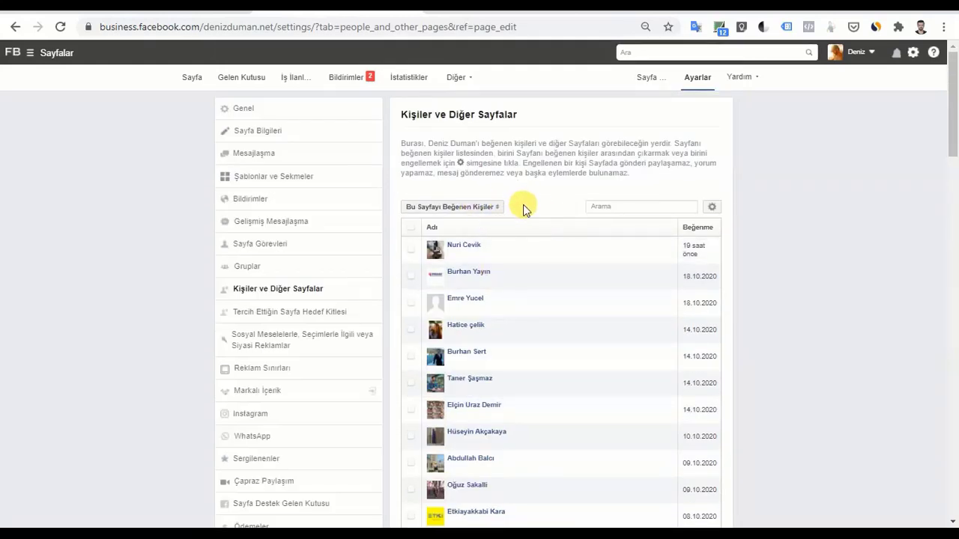
Search the list of people who like the page by a person's first name.
{"action": "left_click", "coordinate": [618, 205]}
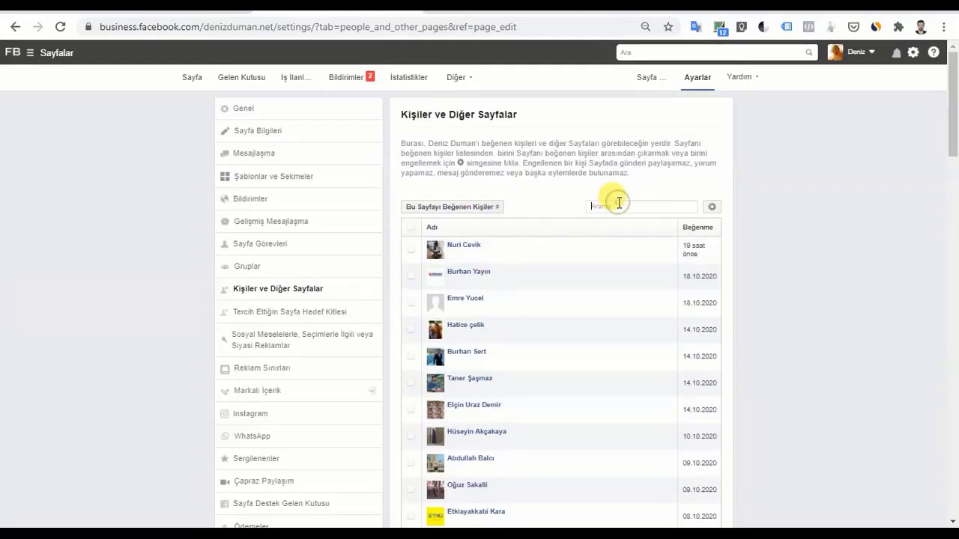
{"action": "left_click", "coordinate": [410, 249]}
{"action": "left_click", "coordinate": [410, 249]}
{"action": "left_click", "coordinate": [594, 205]}
{"action": "type", "text": "ahmet"}
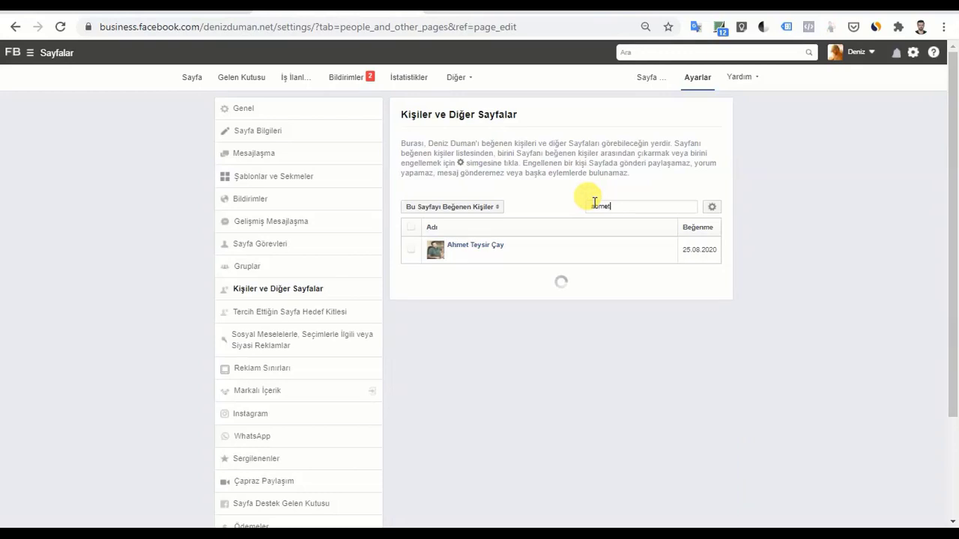
Select the first person found, view the options for removing the like or blocking, and deselect the person.
{"action": "left_click", "coordinate": [411, 250]}
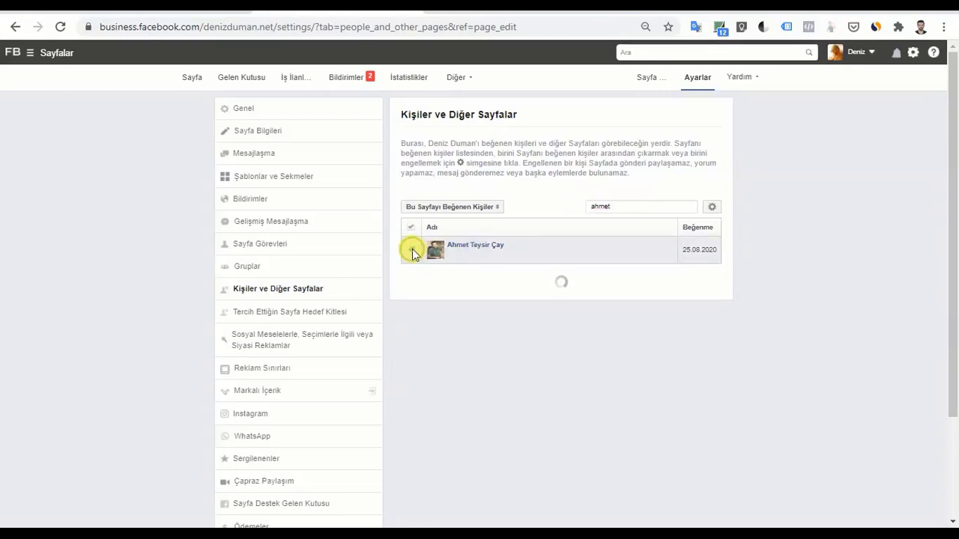
{"action": "left_click", "coordinate": [711, 207]}
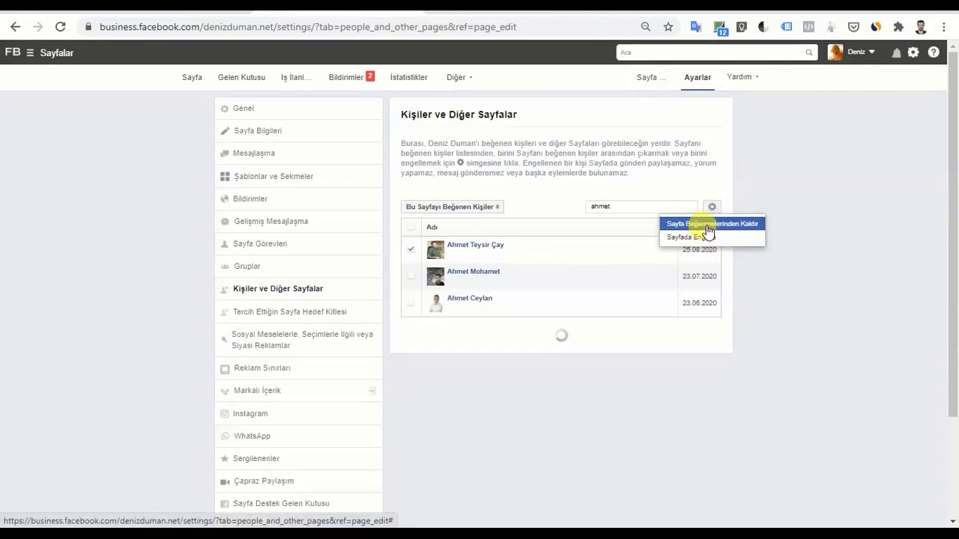
{"action": "left_click", "coordinate": [412, 250]}
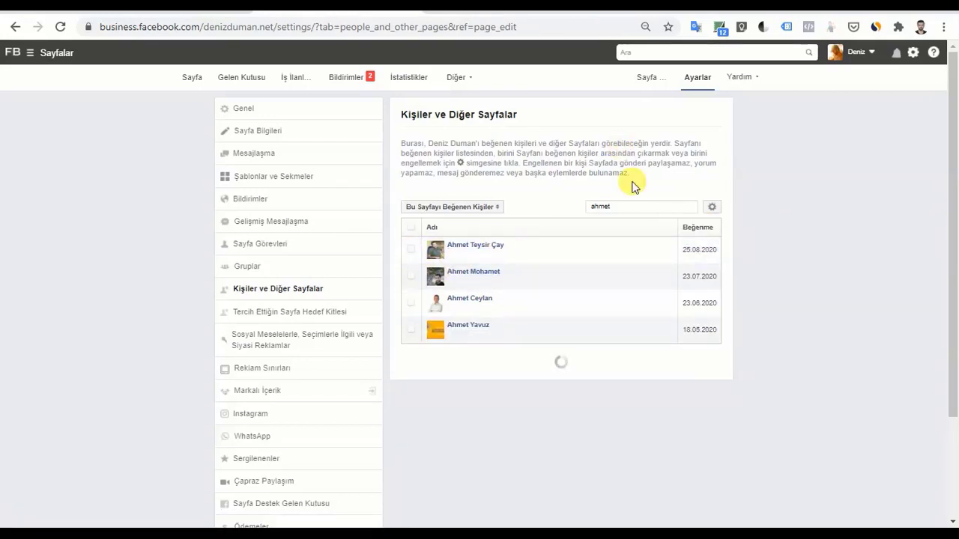
Clear the name search and view the list's filter choices, keeping Bu Sayfayı Beğenen Kişiler.
{"action": "left_click_drag", "start_coordinate": [626, 206], "coordinate": [558, 212]}
{"action": "key", "text": "BackSpace"}
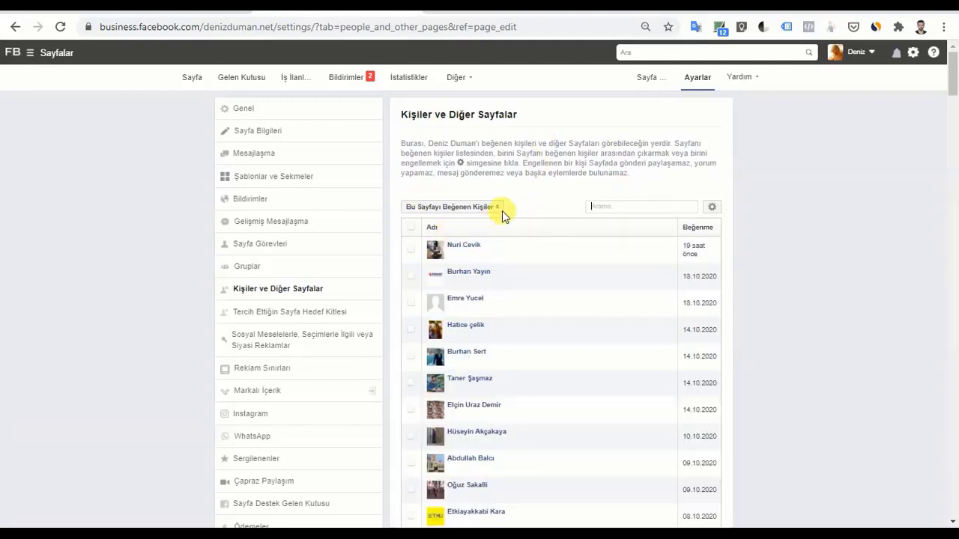
{"action": "left_click", "coordinate": [499, 210]}
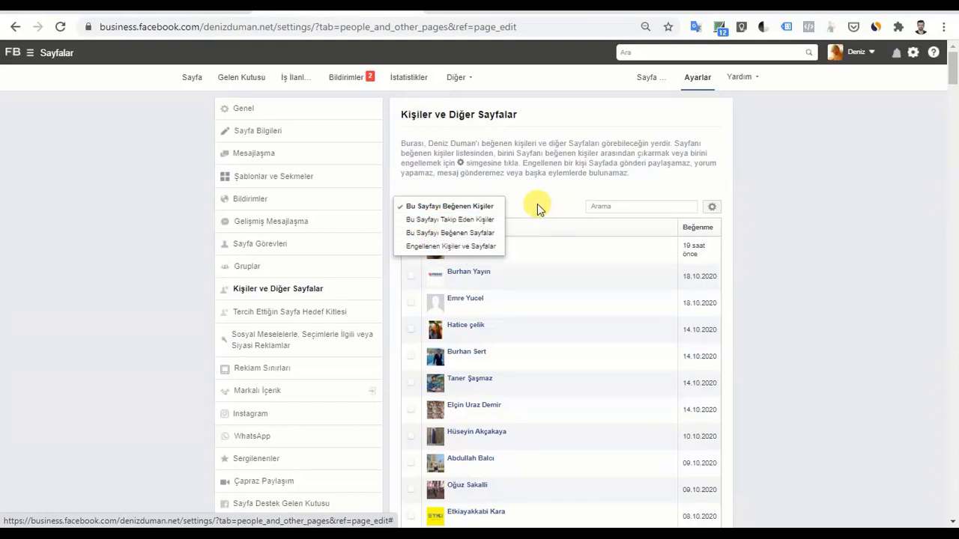
{"action": "left_click", "coordinate": [496, 207]}
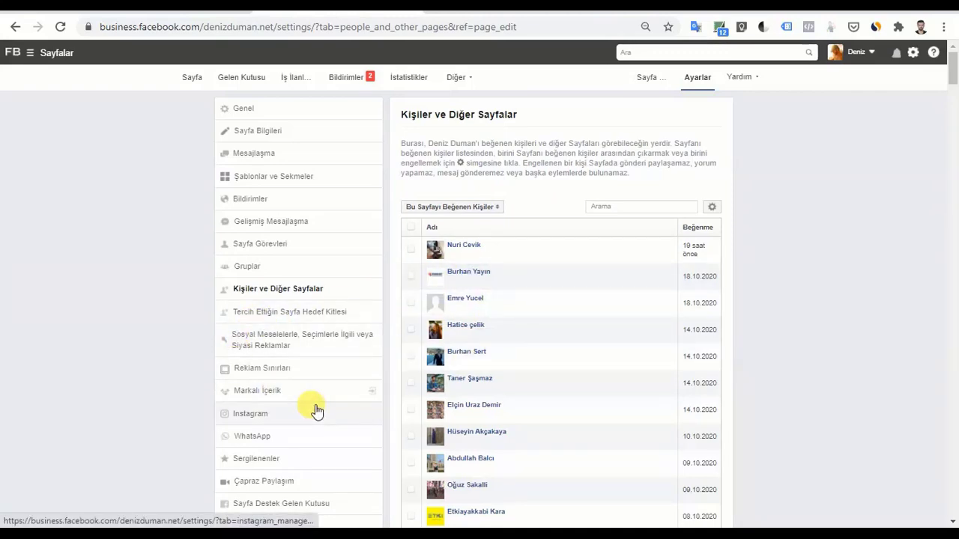
Open the Tercih Ettiğin Sayfa Hedef Kitlesi settings, read its notice and continue to the Reklam Sınırları settings.
{"action": "left_click", "coordinate": [303, 317]}
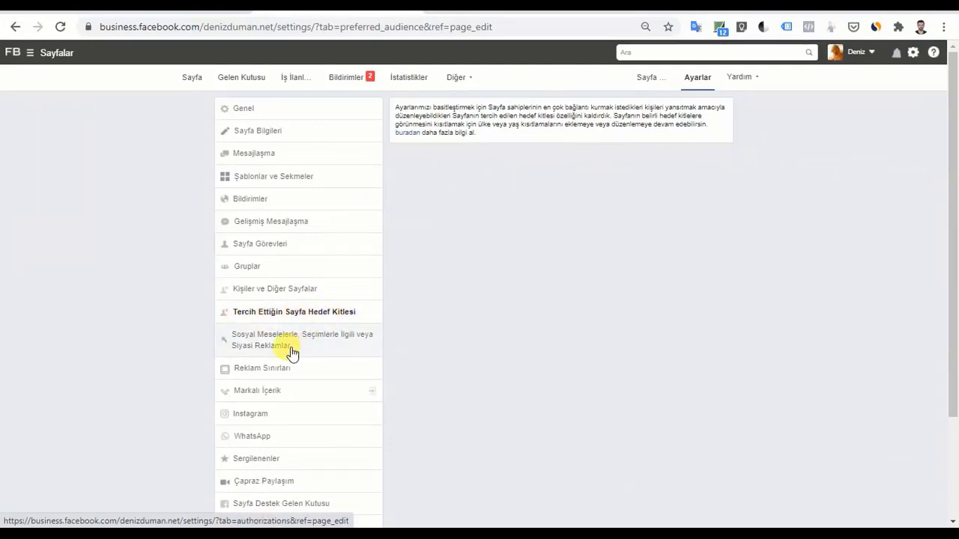
{"action": "scroll", "coordinate": [291, 352], "scroll_direction": "down", "scroll_amount": 1}
{"action": "left_click", "coordinate": [290, 304]}
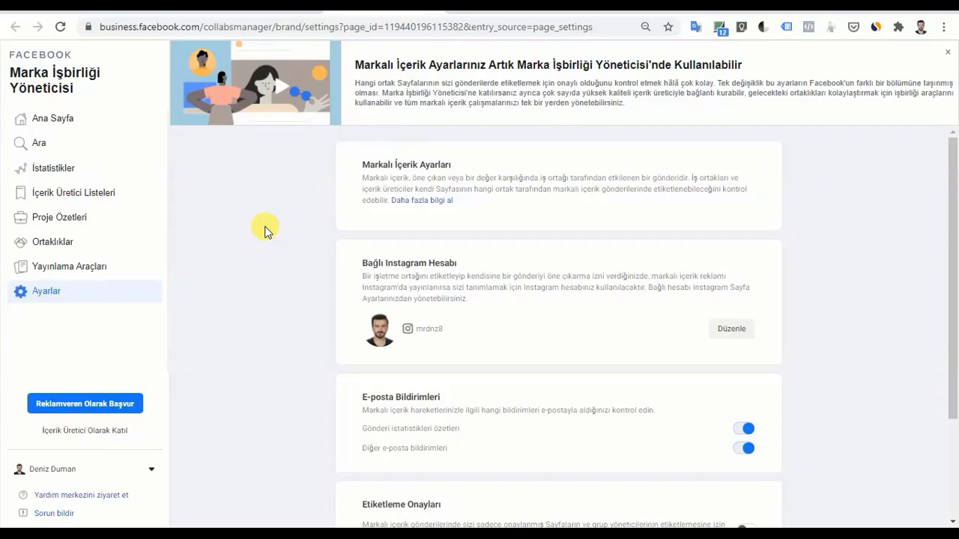
Review the branded content settings in Marka İşbirliği Yöneticisi, from the linked Instagram account and e-mail notifications to tagging approvals and blocked partners.
{"action": "scroll", "coordinate": [914, 332], "scroll_direction": "down", "scroll_amount": 2}
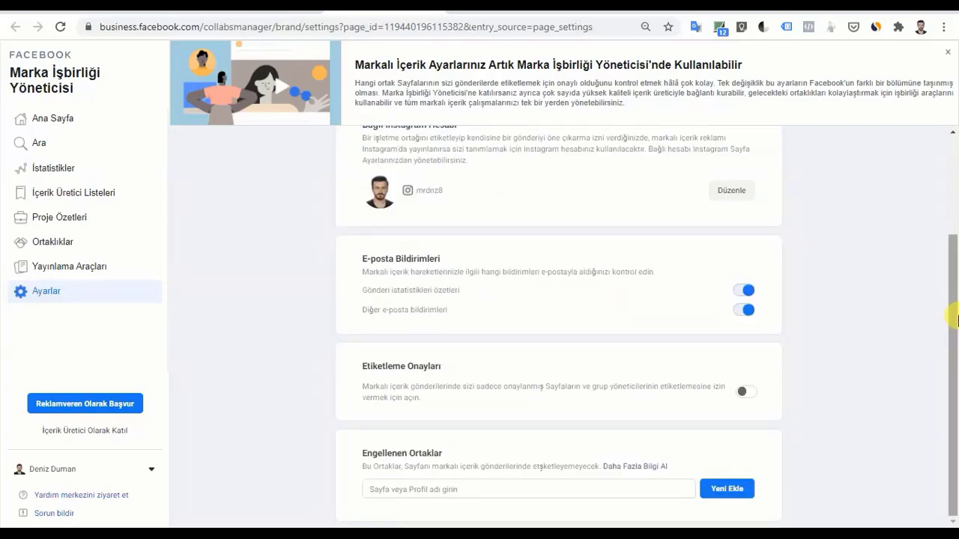
{"action": "left_click_drag", "start_coordinate": [951, 317], "coordinate": [956, 120]}
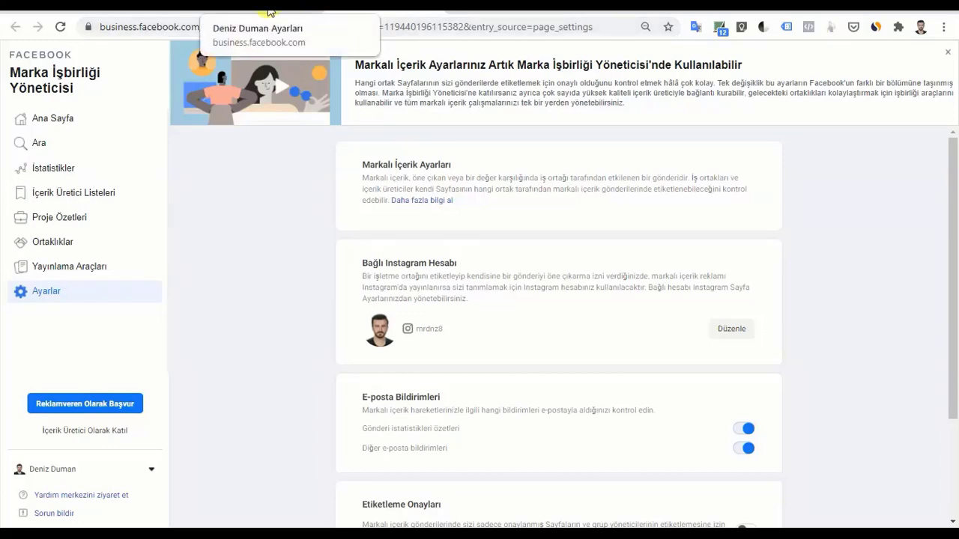
{"action": "scroll", "coordinate": [512, 369], "scroll_direction": "down", "scroll_amount": 2}
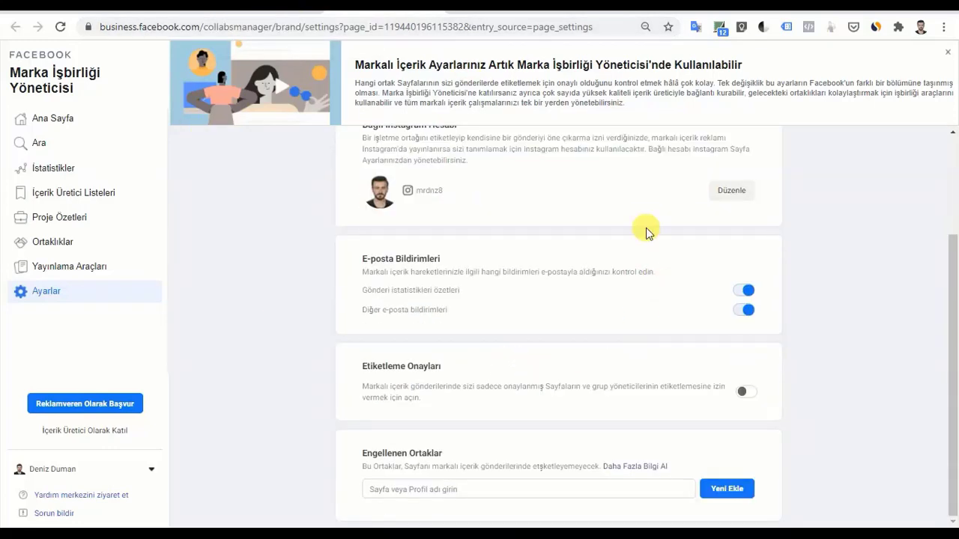
{"action": "scroll", "coordinate": [532, 300], "scroll_direction": "up", "scroll_amount": 2}
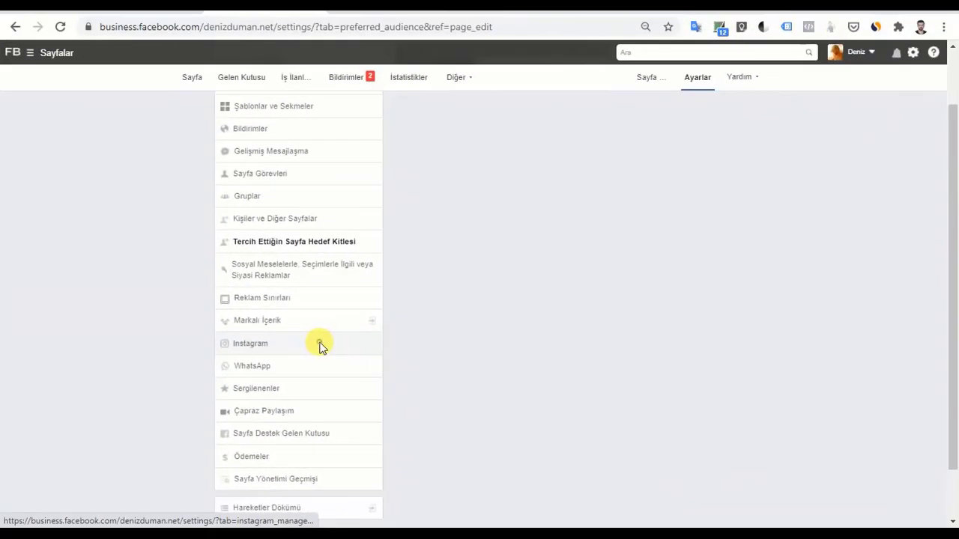
Return to the page settings, open the Instagram section and review the connected account's details and the option to disconnect it.
{"action": "left_click", "coordinate": [311, 345]}
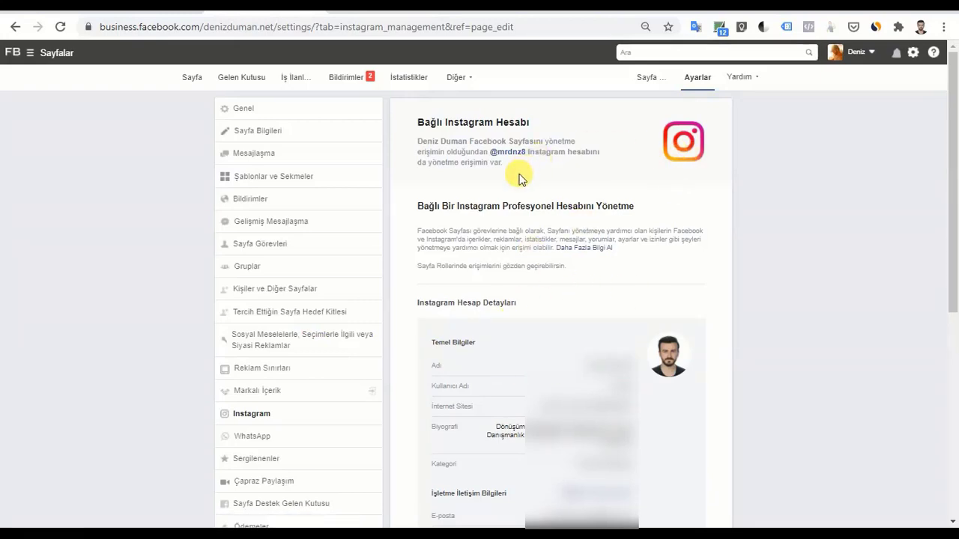
{"action": "scroll", "coordinate": [703, 274], "scroll_direction": "down", "scroll_amount": 5}
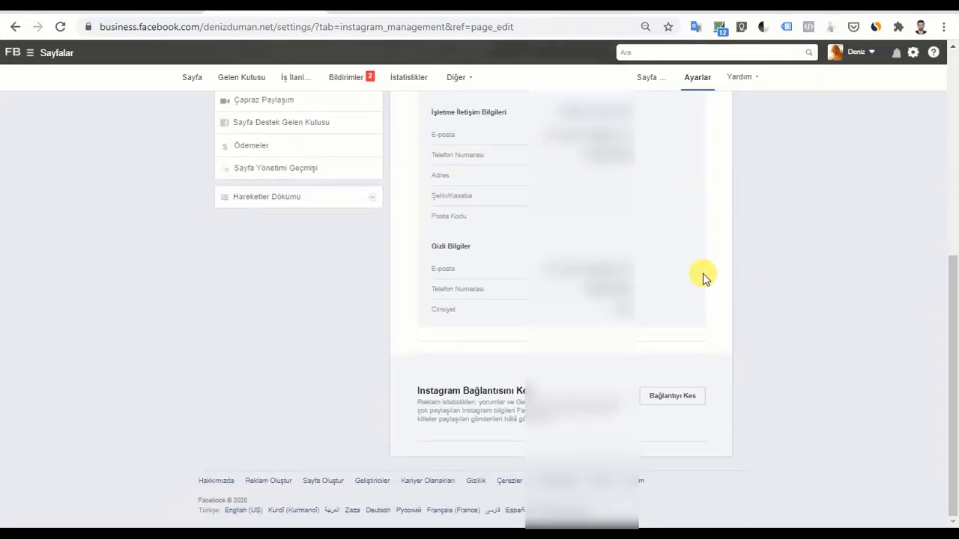
{"action": "scroll", "coordinate": [703, 277], "scroll_direction": "up", "scroll_amount": 5}
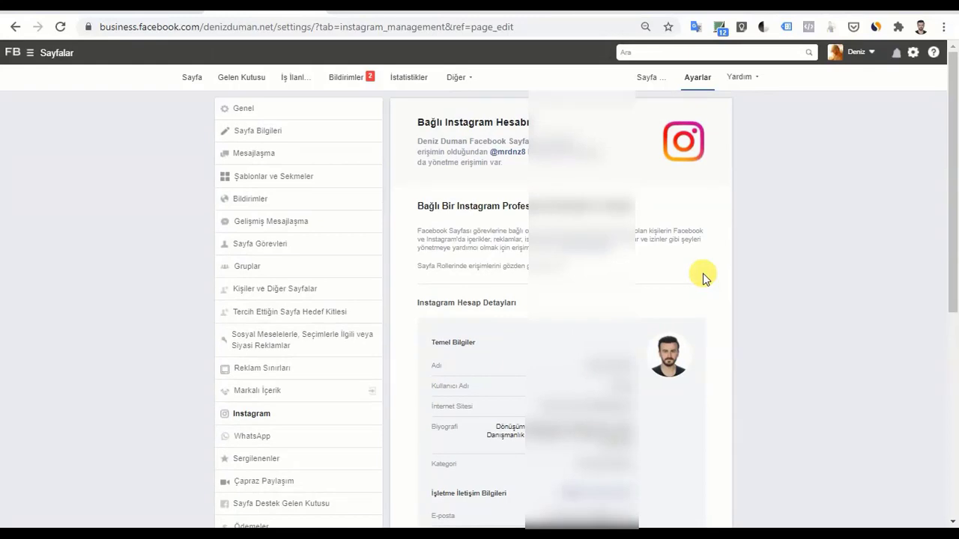
{"action": "scroll", "coordinate": [701, 278], "scroll_direction": "down", "scroll_amount": 4}
{"action": "scroll", "coordinate": [697, 280], "scroll_direction": "up", "scroll_amount": 4}
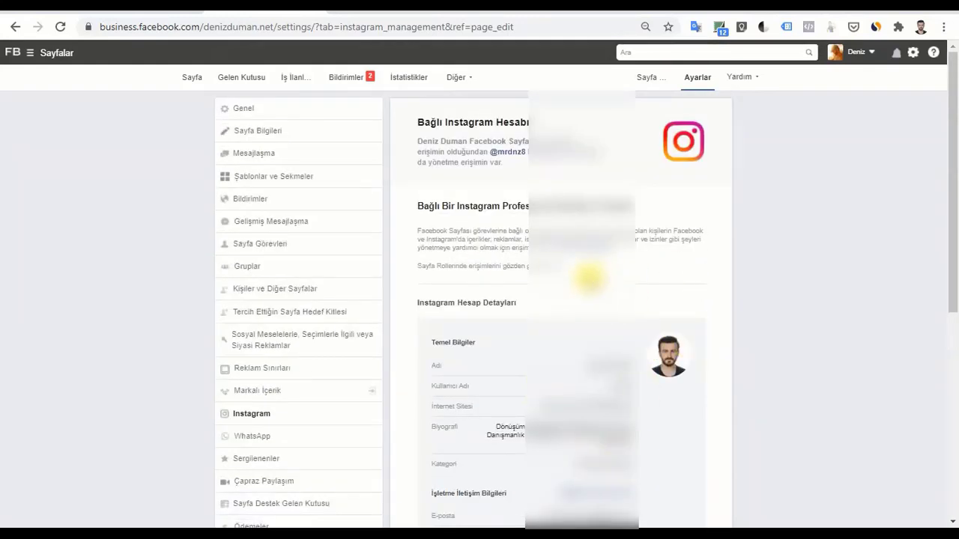
{"action": "scroll", "coordinate": [563, 300], "scroll_direction": "down", "scroll_amount": 5}
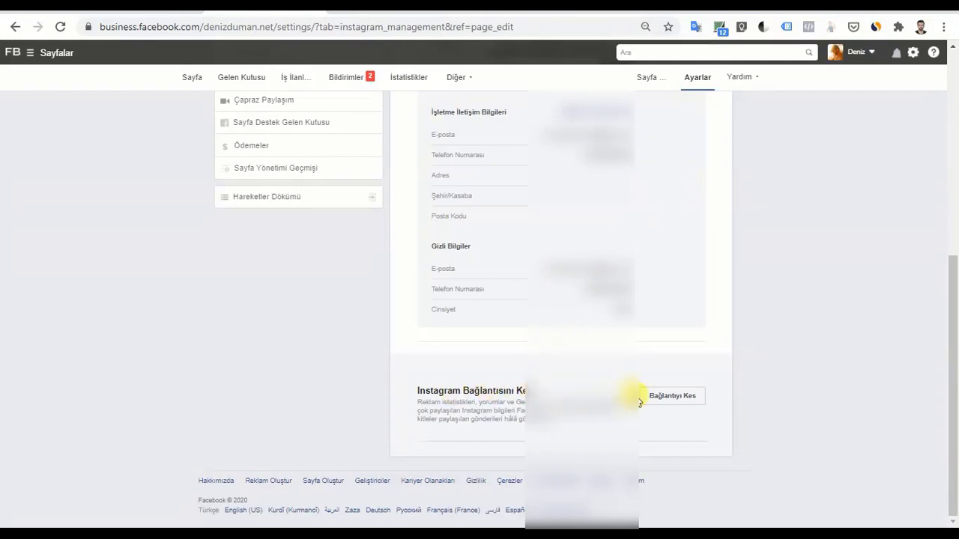
{"action": "scroll", "coordinate": [697, 409], "scroll_direction": "up", "scroll_amount": 3}
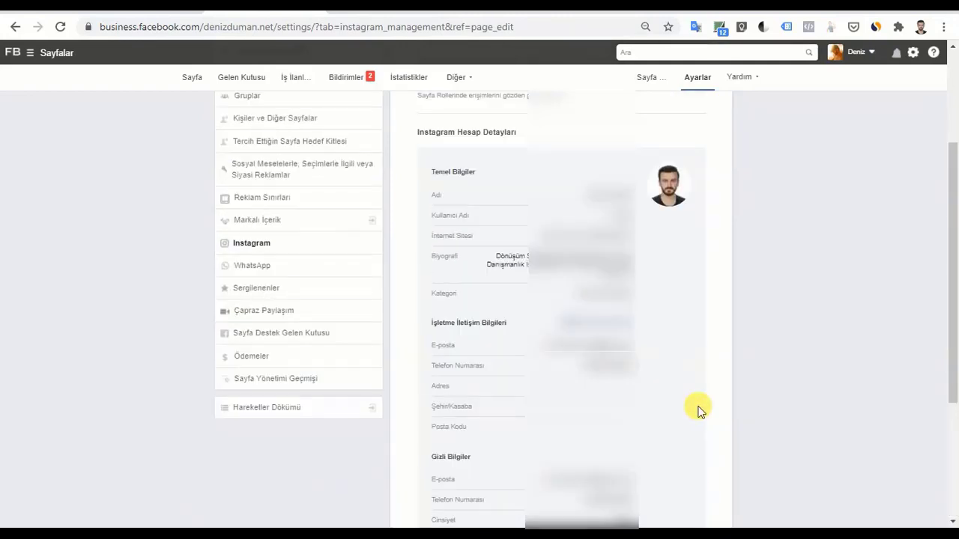
{"action": "scroll", "coordinate": [696, 408], "scroll_direction": "up", "scroll_amount": 2}
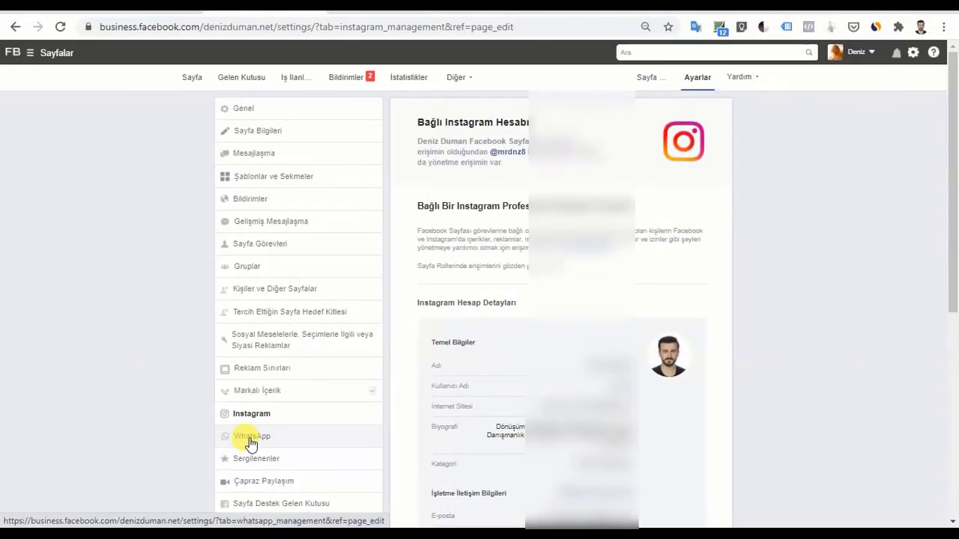
View the WhatsApp account connection settings and open the Sergilenenler section of the page settings.
{"action": "left_click", "coordinate": [250, 442]}
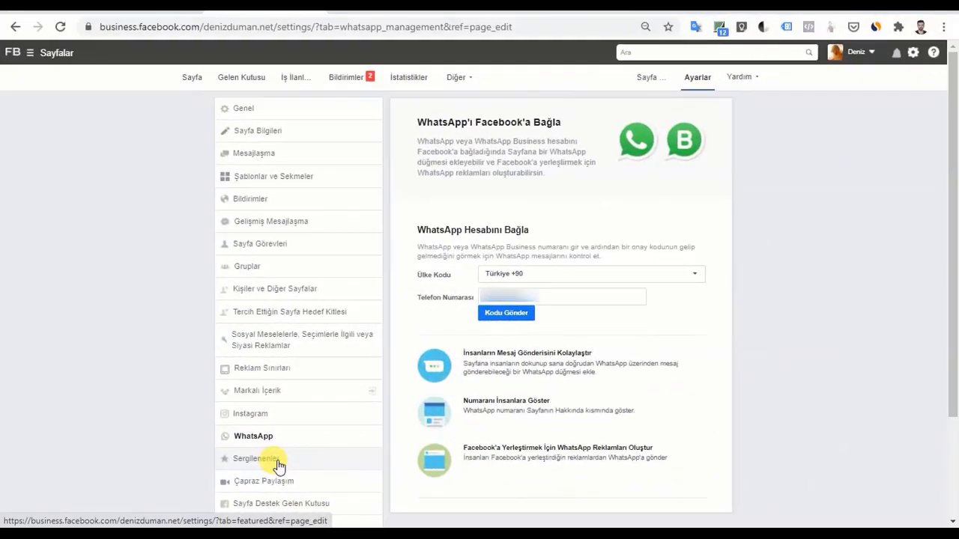
{"action": "left_click", "coordinate": [293, 466]}
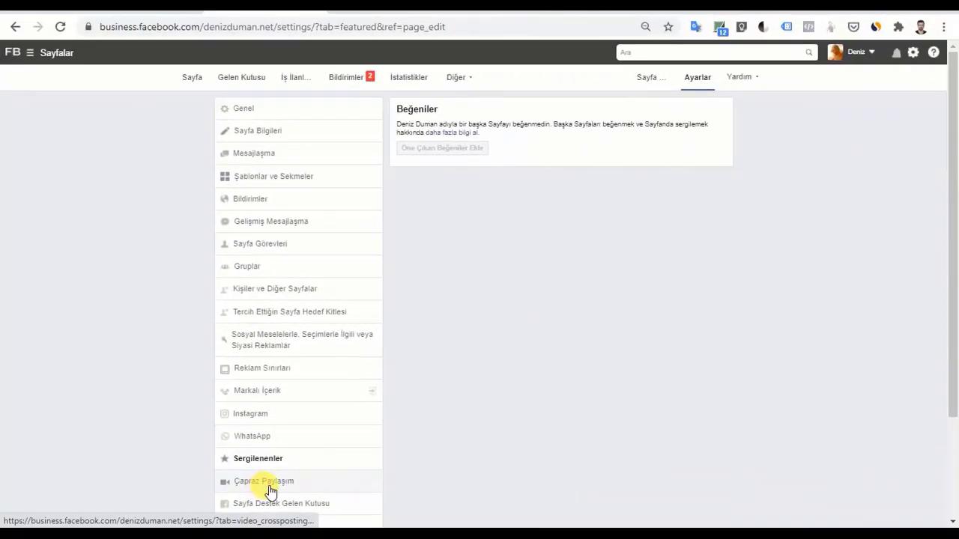
Open the Çapraz Paylaşım settings and review the option for adding pages to crosspost videos with.
{"action": "left_click", "coordinate": [280, 484]}
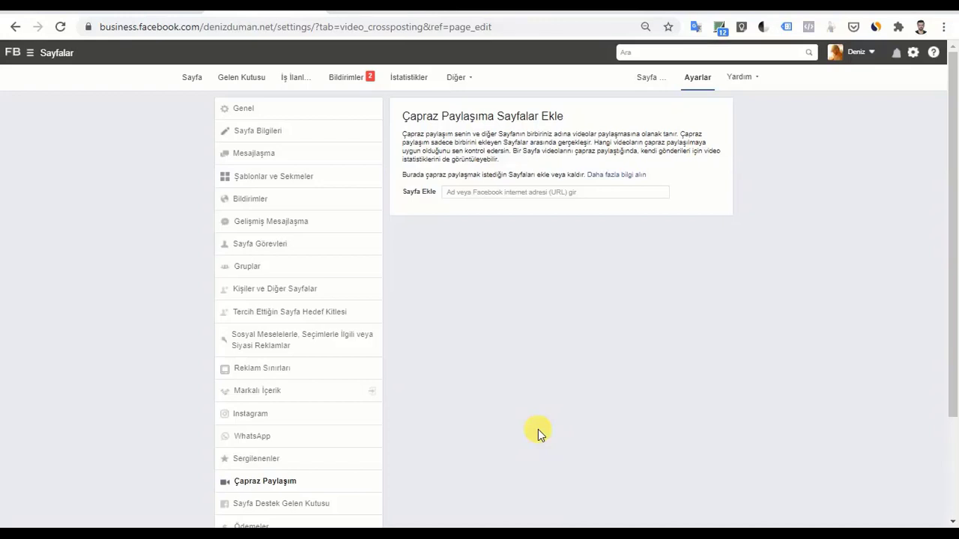
{"action": "scroll", "coordinate": [574, 199], "scroll_direction": "down", "scroll_amount": 1}
{"action": "scroll", "coordinate": [570, 262], "scroll_direction": "up", "scroll_amount": 1}
Open Sayfa Destek Gelen Kutusu to check the page's support requests.
{"action": "scroll", "coordinate": [479, 198], "scroll_direction": "down", "scroll_amount": 1}
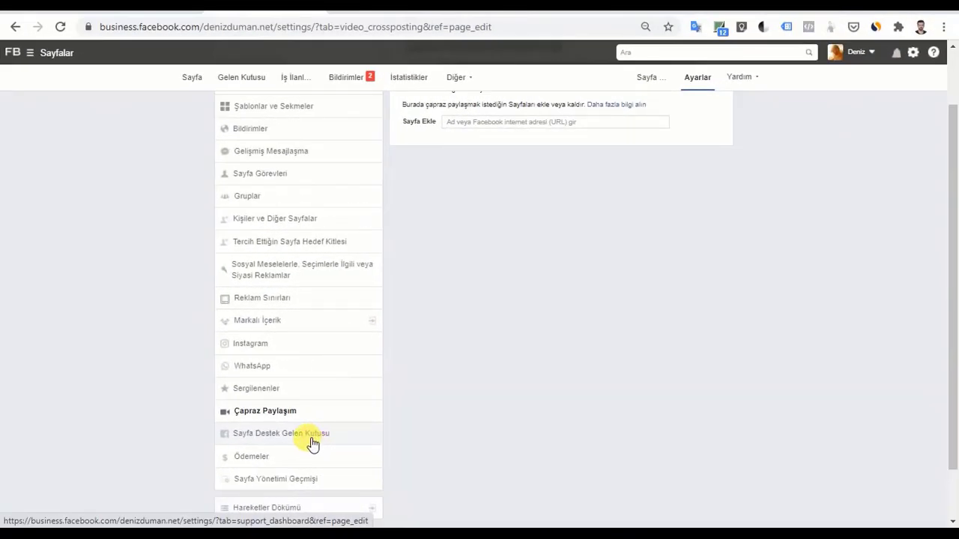
{"action": "left_click", "coordinate": [313, 434]}
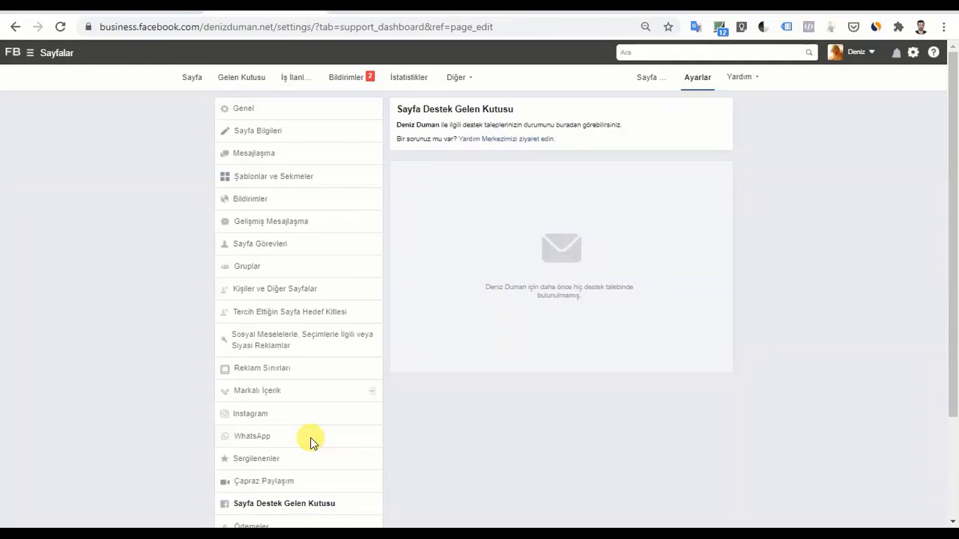
{"action": "scroll", "coordinate": [313, 442], "scroll_direction": "down", "scroll_amount": 1}
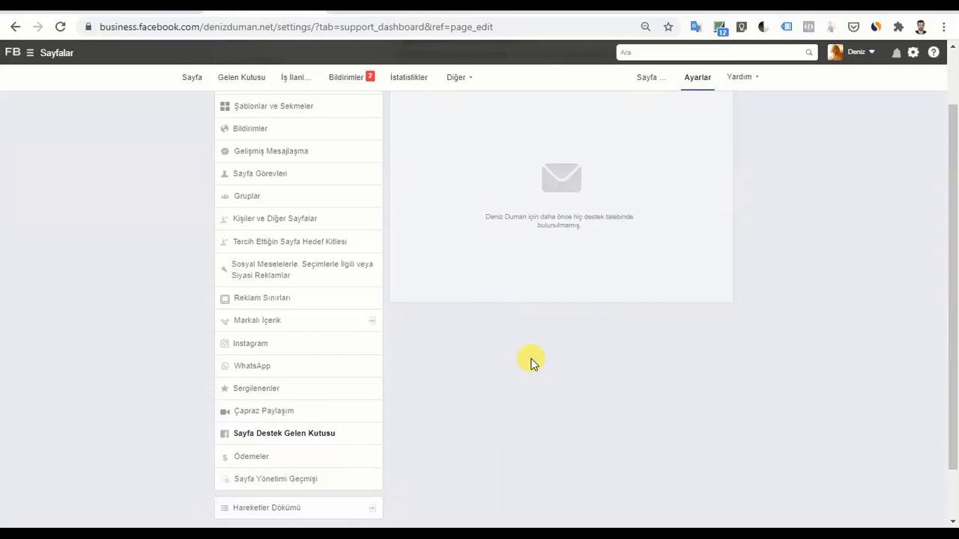
Open the Ödemeler settings and view the currency choices under Seçilen Para Birimi, keeping TRY.
{"action": "scroll", "coordinate": [532, 364], "scroll_direction": "down", "scroll_amount": 1}
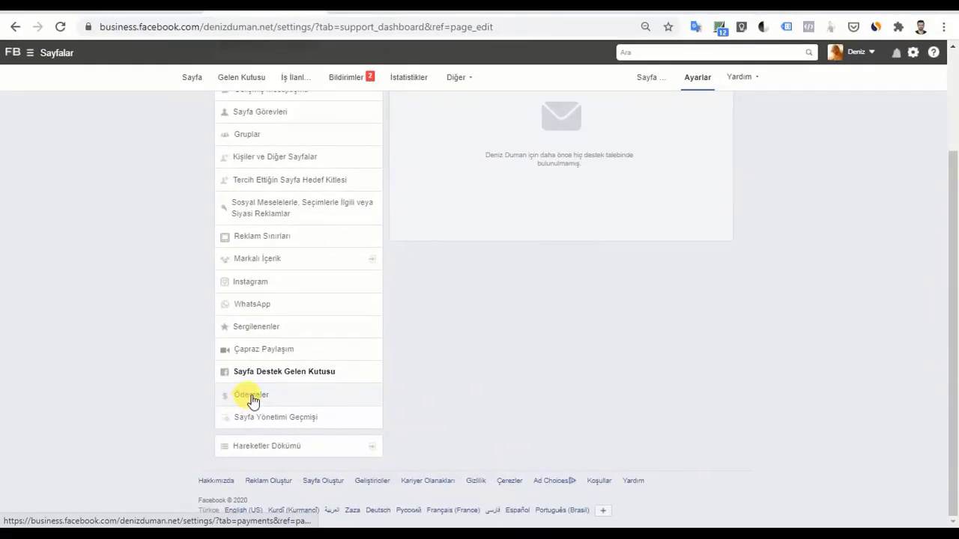
{"action": "left_click", "coordinate": [252, 397]}
{"action": "scroll", "coordinate": [497, 355], "scroll_direction": "up", "scroll_amount": 2}
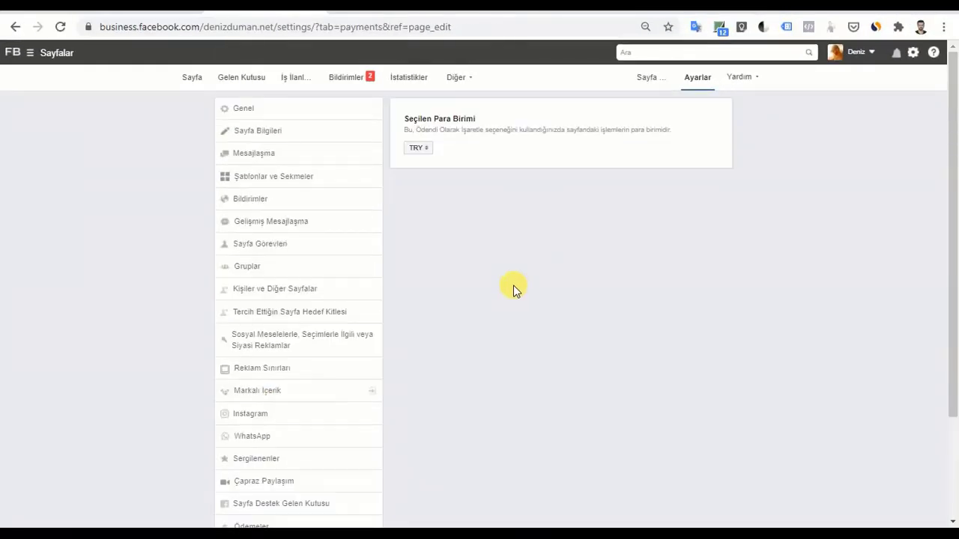
{"action": "scroll", "coordinate": [513, 296], "scroll_direction": "down", "scroll_amount": 1}
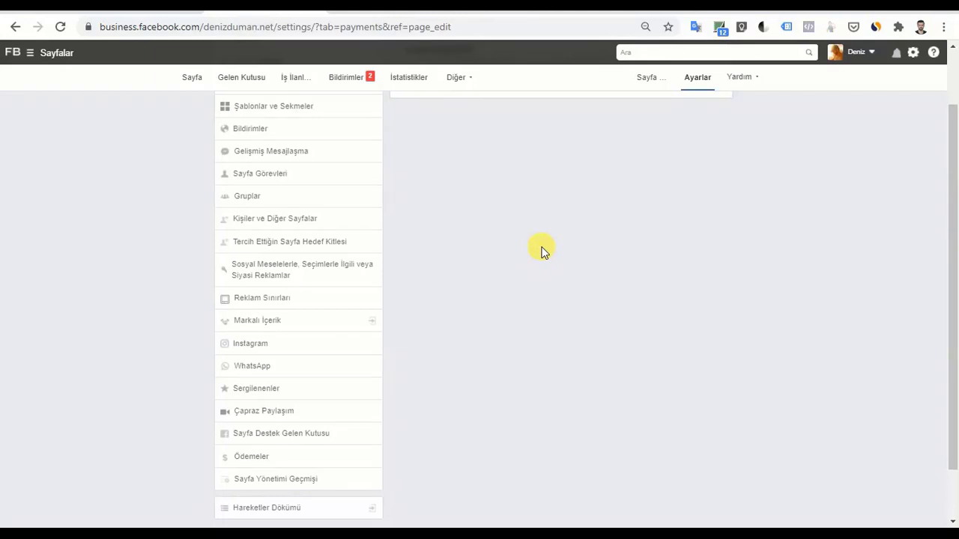
{"action": "scroll", "coordinate": [541, 250], "scroll_direction": "up", "scroll_amount": 1}
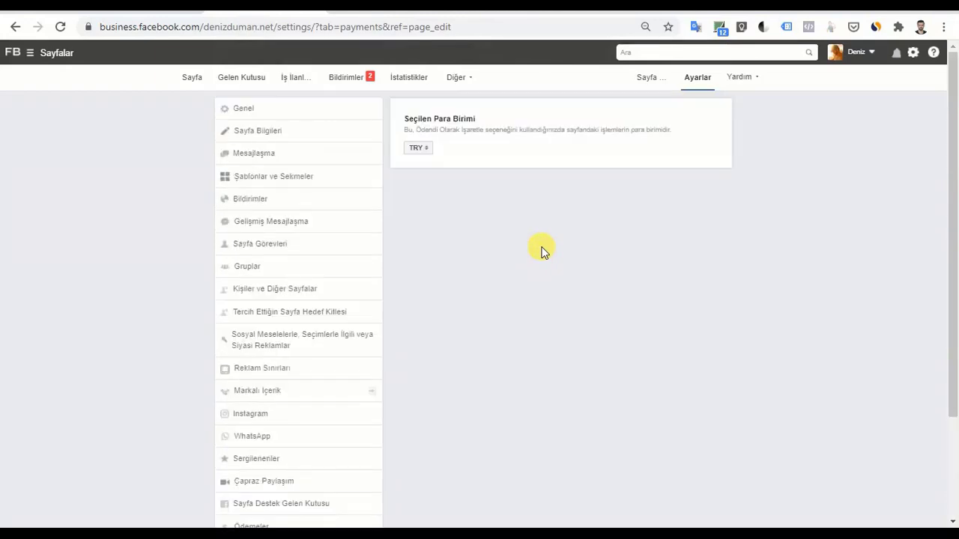
{"action": "left_click", "coordinate": [424, 151]}
{"action": "left_click", "coordinate": [548, 292]}
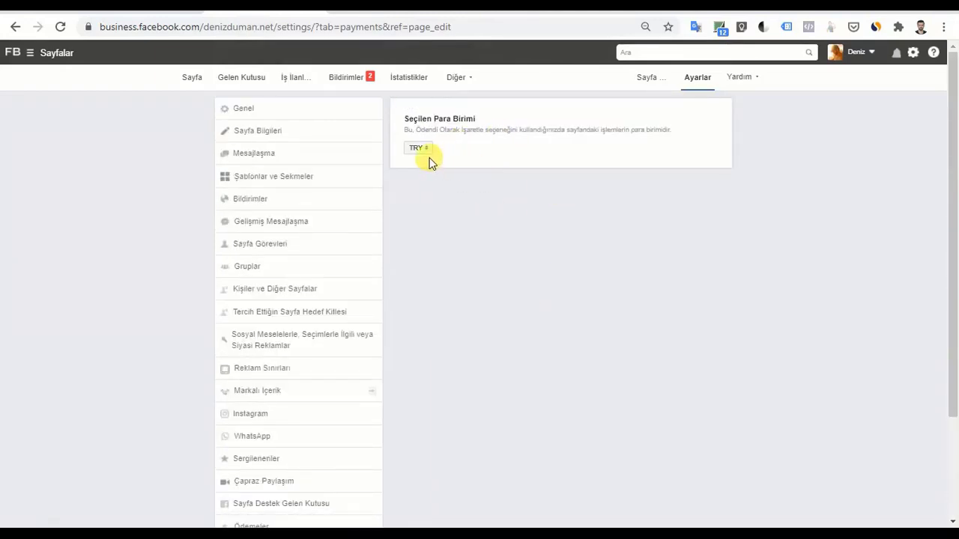
Open Sayfa Yönetimi Geçmişi and look through the log of management actions, the admins who made them and their dates.
{"action": "scroll", "coordinate": [398, 394], "scroll_direction": "down", "scroll_amount": 2}
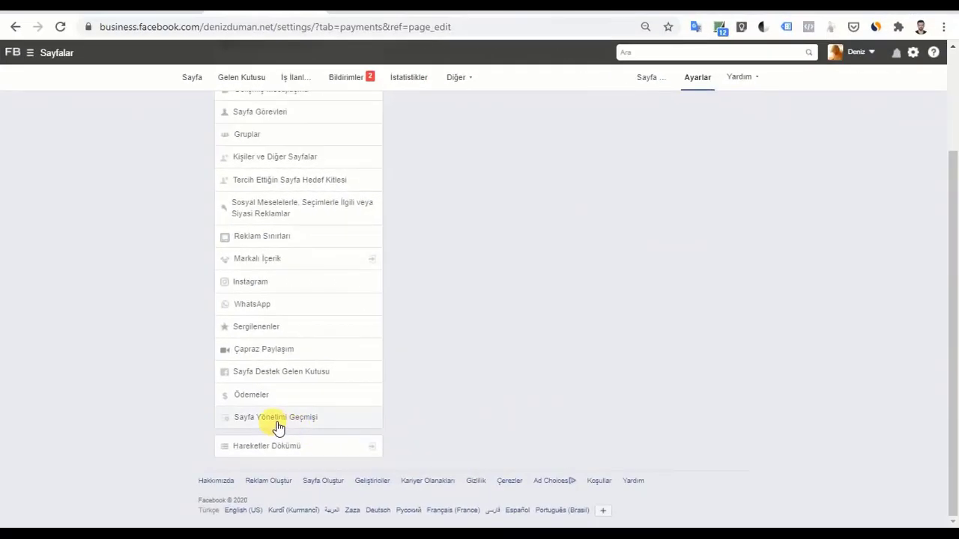
{"action": "left_click", "coordinate": [277, 425]}
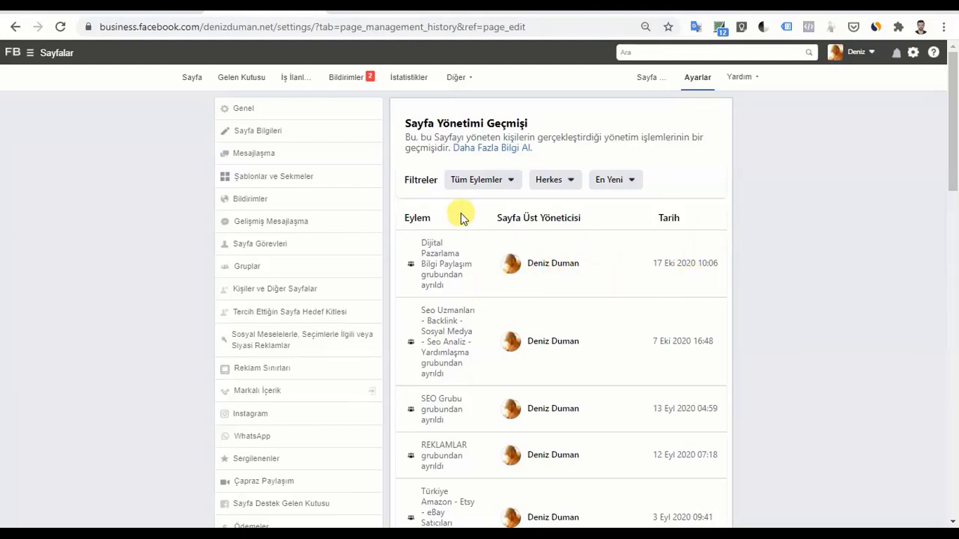
{"action": "scroll", "coordinate": [484, 338], "scroll_direction": "down", "scroll_amount": 15}
{"action": "scroll", "coordinate": [489, 365], "scroll_direction": "up", "scroll_amount": 15}
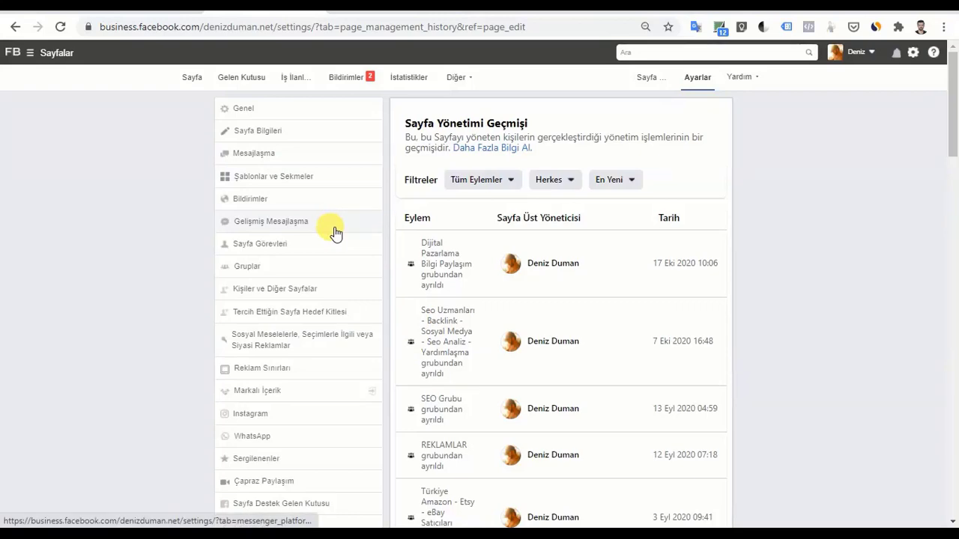
{"action": "scroll", "coordinate": [320, 300], "scroll_direction": "down", "scroll_amount": 5}
{"action": "scroll", "coordinate": [318, 310], "scroll_direction": "up", "scroll_amount": 5}
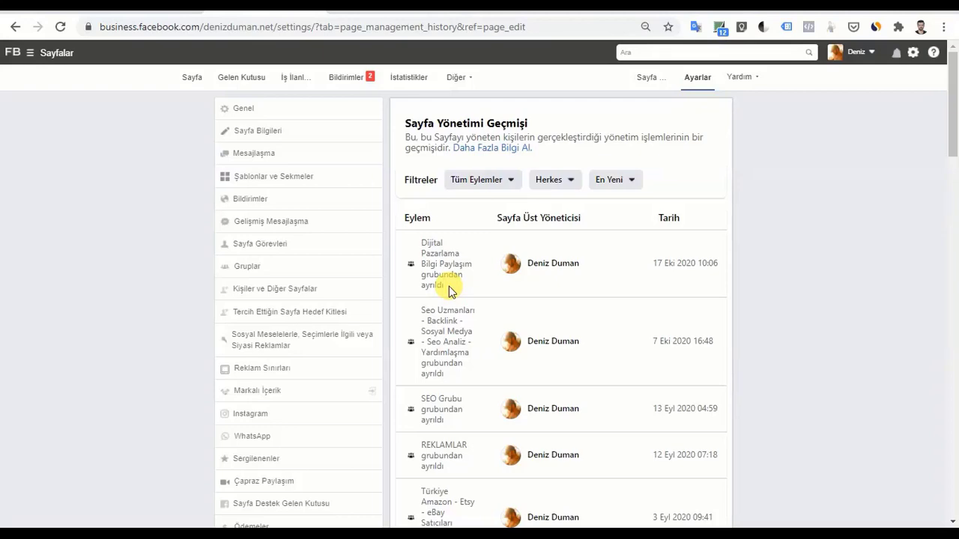
{"action": "scroll", "coordinate": [448, 300], "scroll_direction": "down", "scroll_amount": 2}
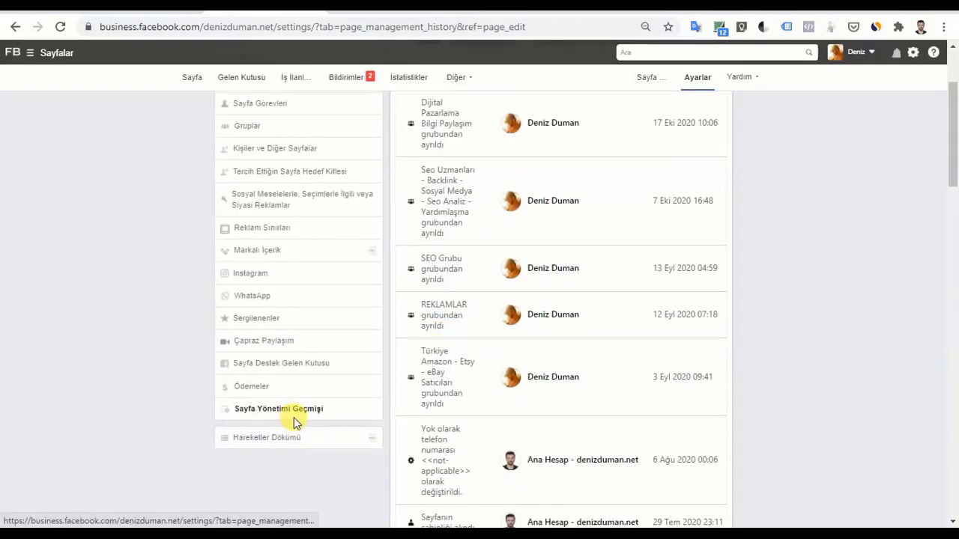
{"action": "left_click", "coordinate": [291, 418]}
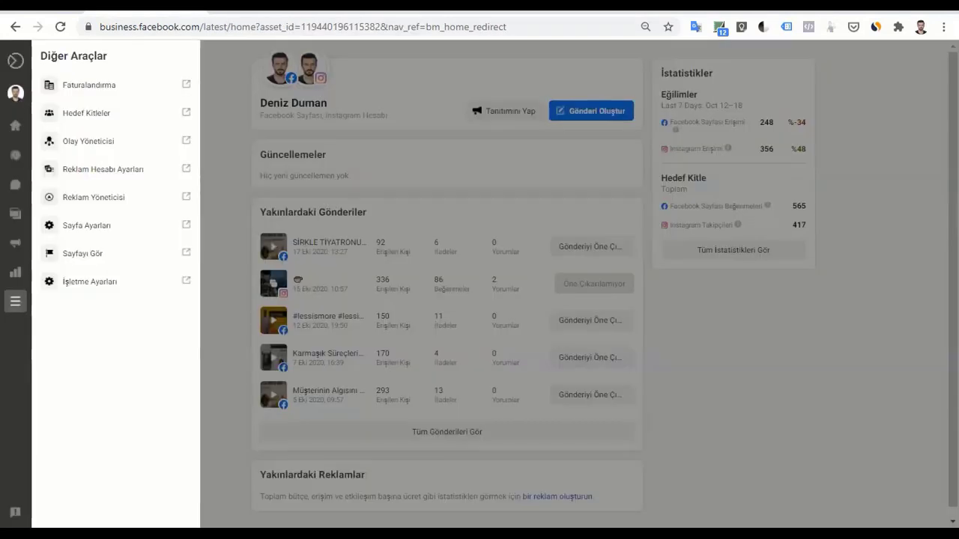
Return to the Business Suite home page and reopen the Diğer Araçlar list.
{"action": "mouse_move", "coordinate": [34, 64]}
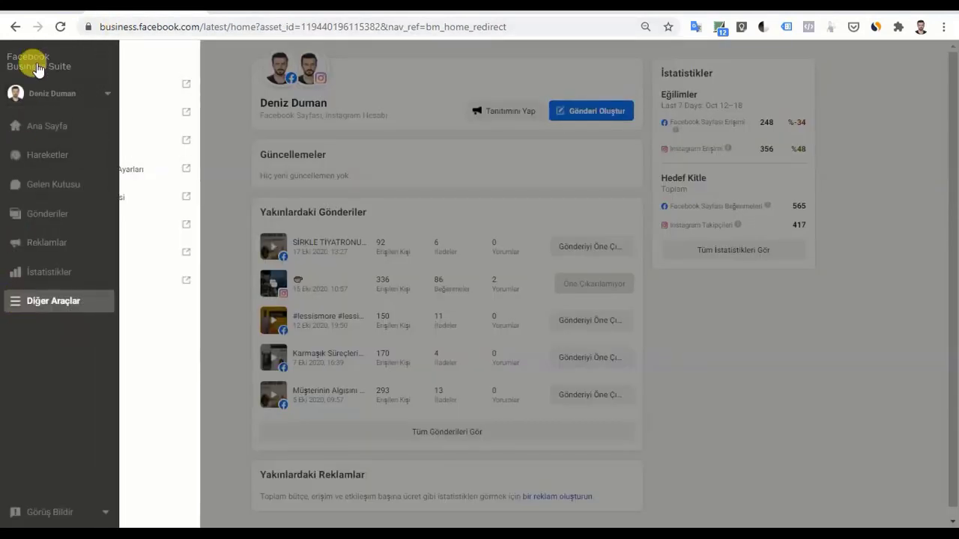
{"action": "left_click", "coordinate": [39, 83]}
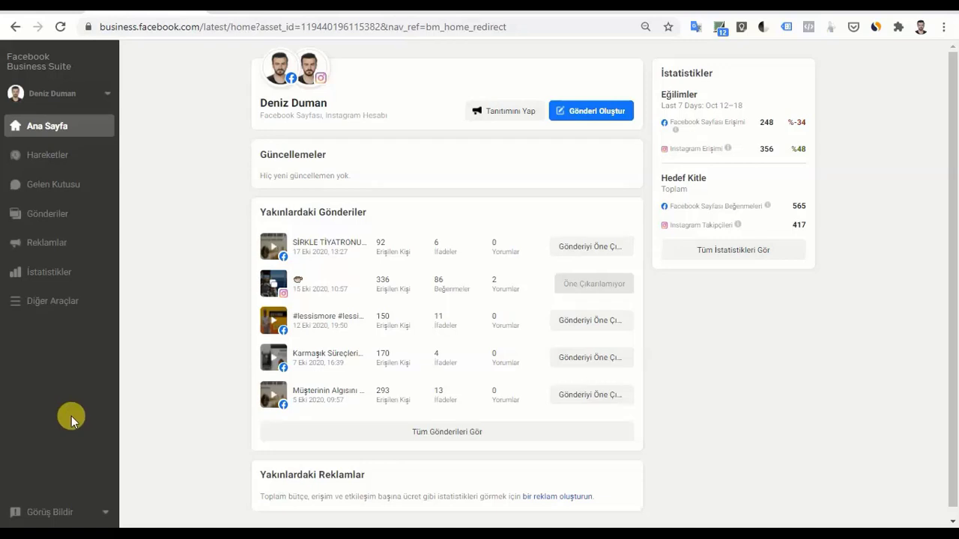
{"action": "left_click", "coordinate": [16, 301]}
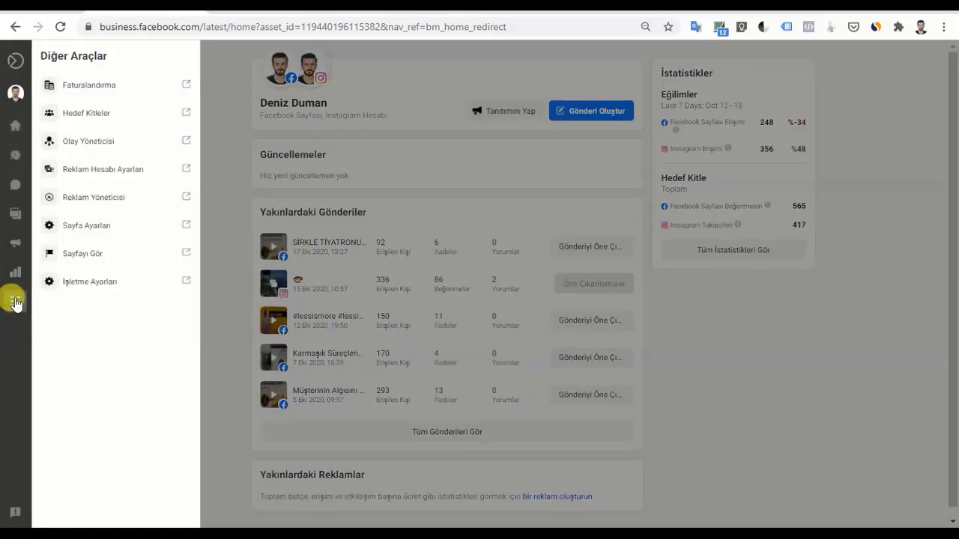